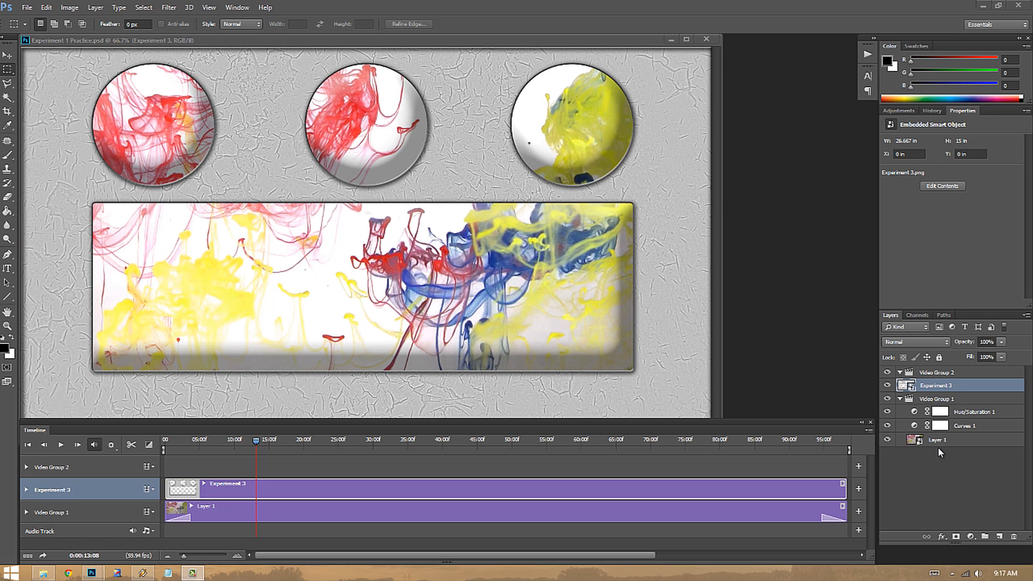
Examine the layer structure: Layer 1, Curves 1 and Hue/Saturation 1 inside Video Group 1, plus the Experiment 3 layer
left_click(954, 443)
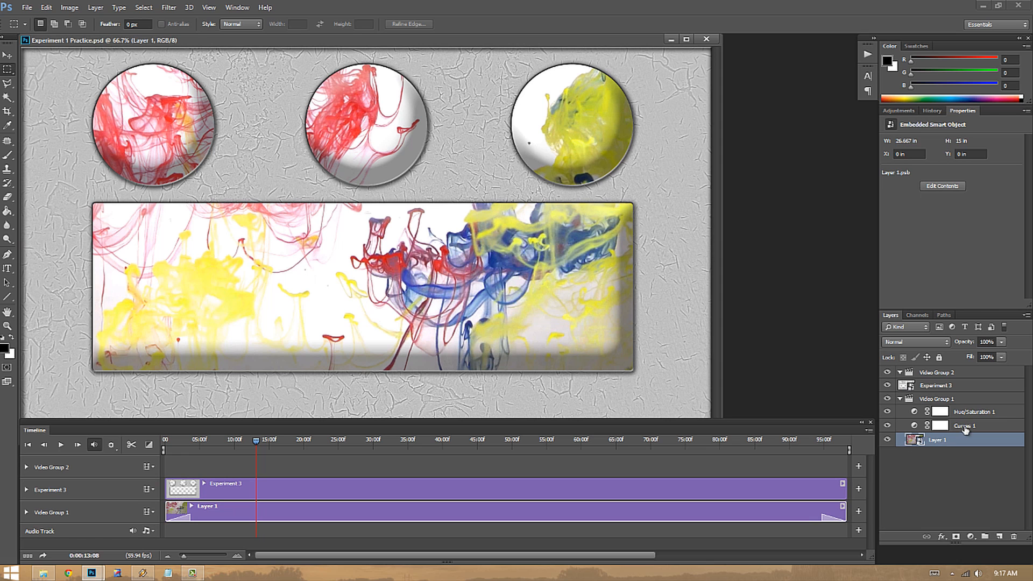
left_click(964, 427)
left_click(963, 413)
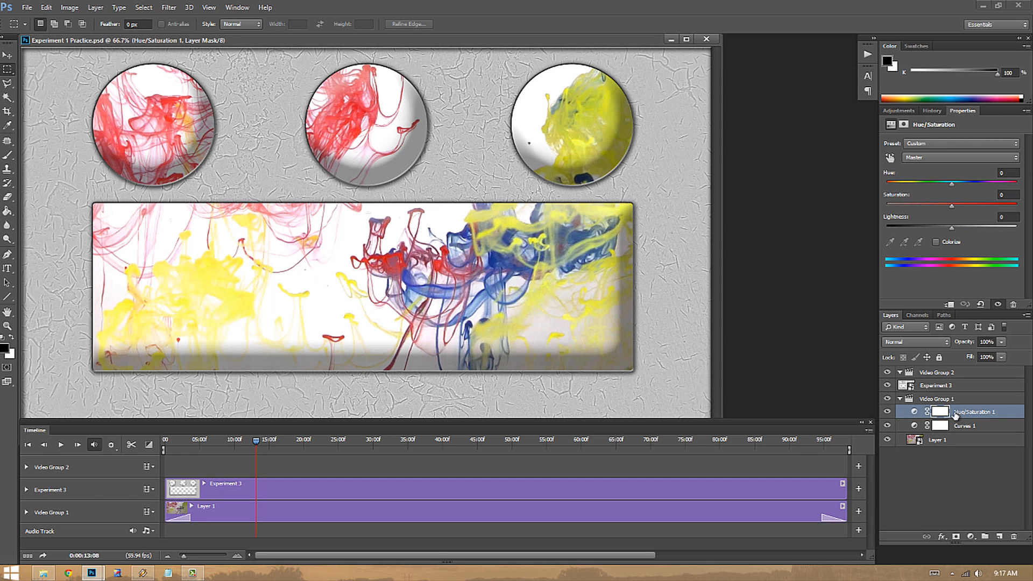
left_click(909, 401)
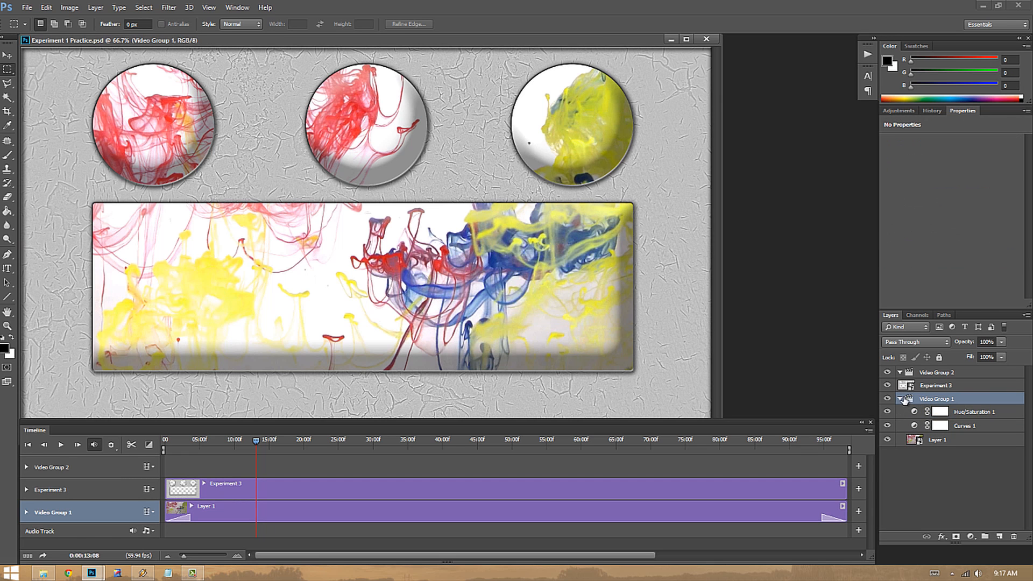
left_click(900, 399)
left_click(899, 398)
left_click(909, 386)
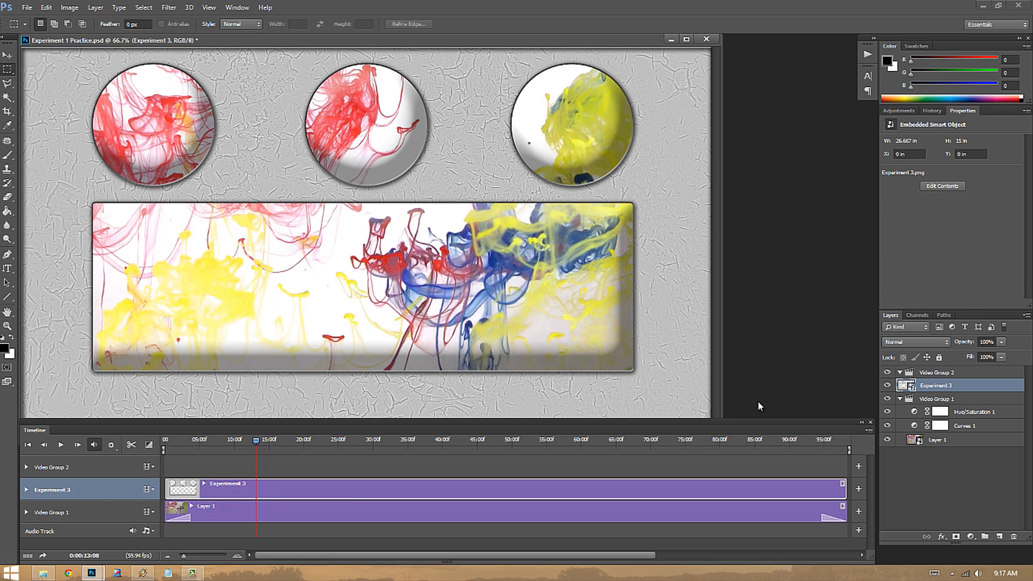
Play the underlying video briefly with the Experiment 3 layer hidden, and show that layer again
left_click(887, 385)
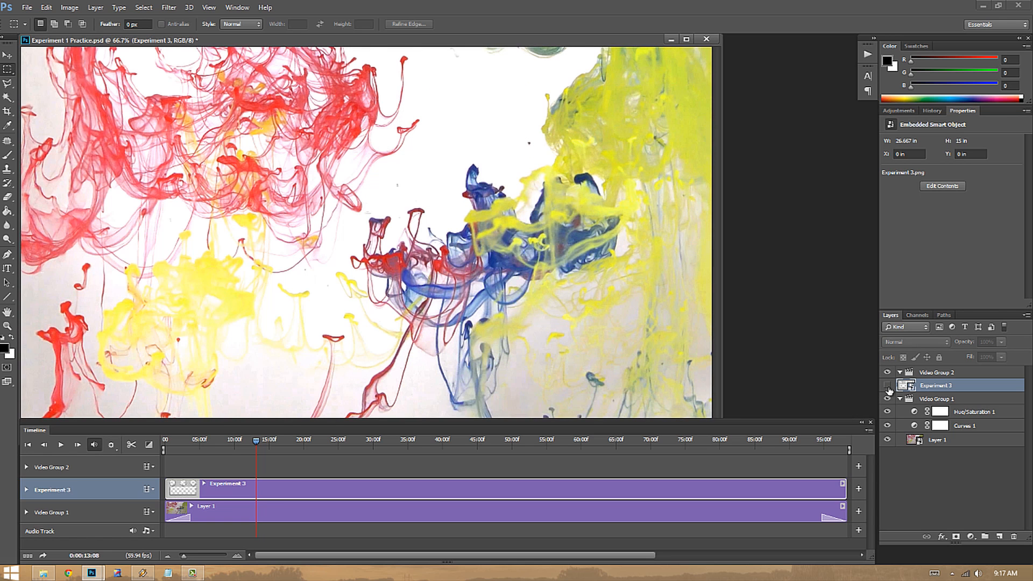
left_click(60, 444)
left_click(906, 387)
left_click(886, 385)
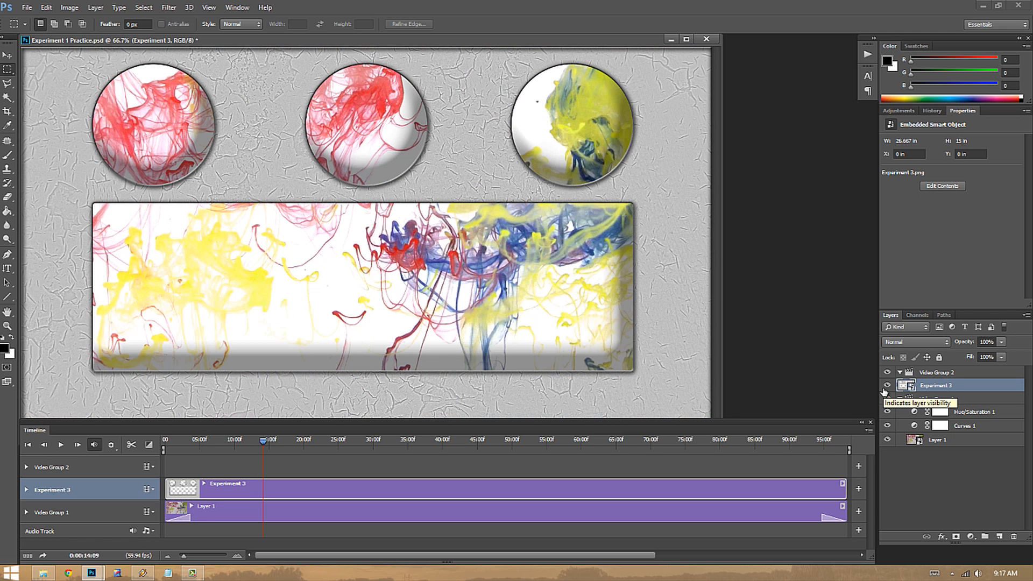
Scale and reposition the Layer 1 video to about 21.5 by 9.1 in so it fills the overlay's rectangular window
left_click(953, 441)
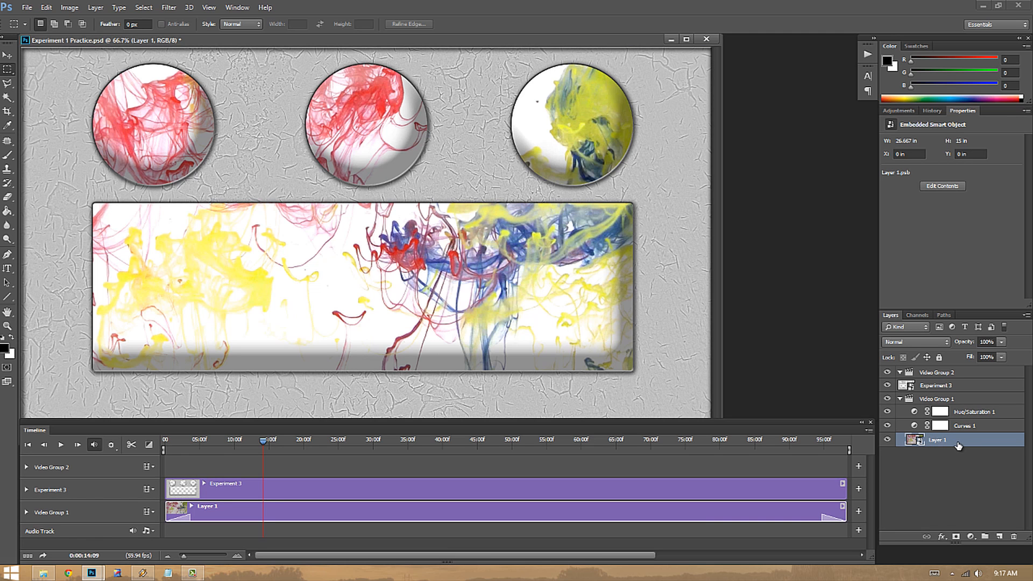
key("ctrl+t")
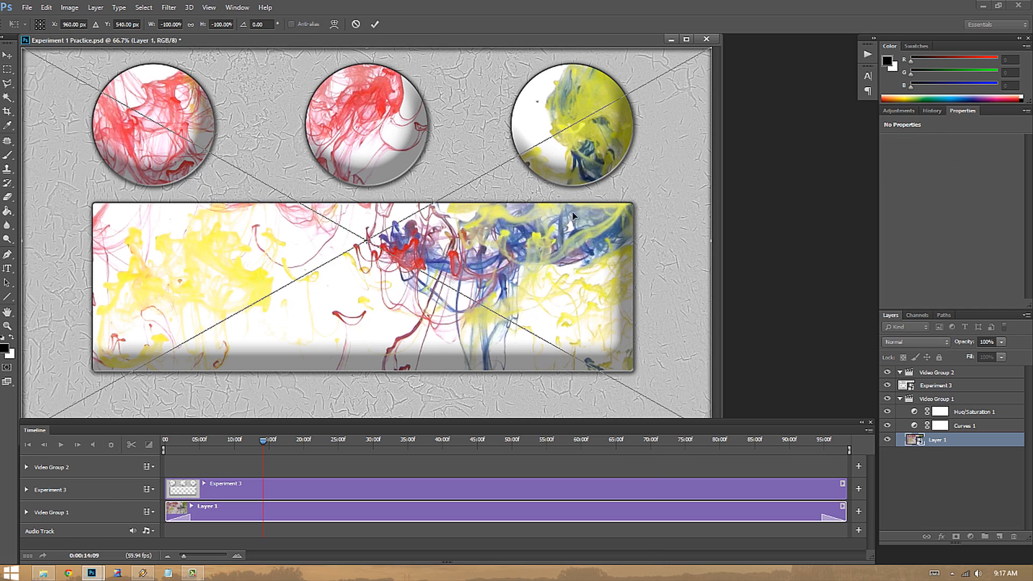
left_click_drag(24, 48, 222, 177)
left_click_drag(271, 268, 139, 279)
left_click_drag(535, 325, 635, 325)
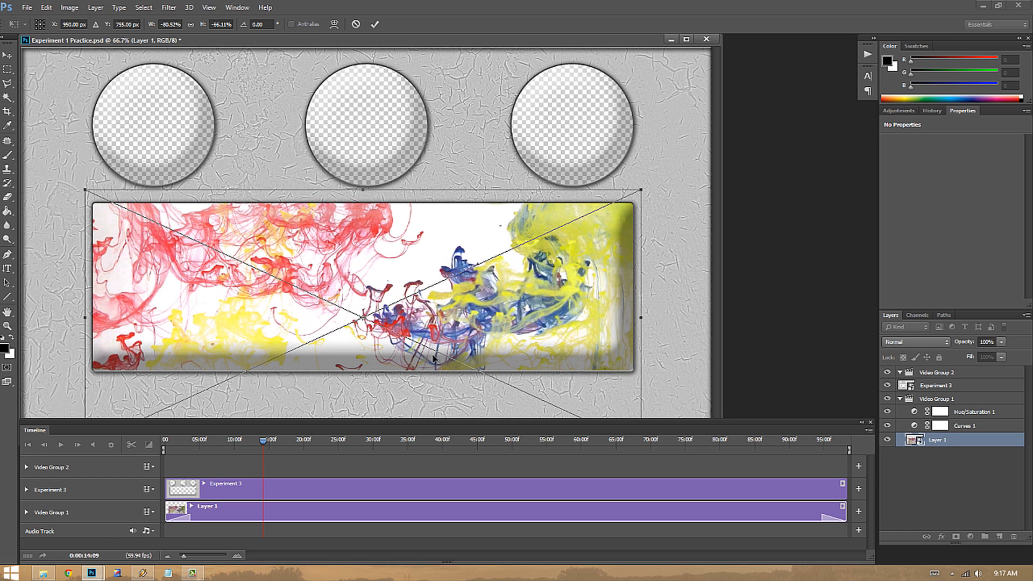
left_click_drag(362, 189, 350, 244)
mouse_move(382, 359)
left_mouse_down()
mouse_move(387, 323)
mouse_move(382, 357)
mouse_move(381, 348)
left_mouse_up()
key("Return")
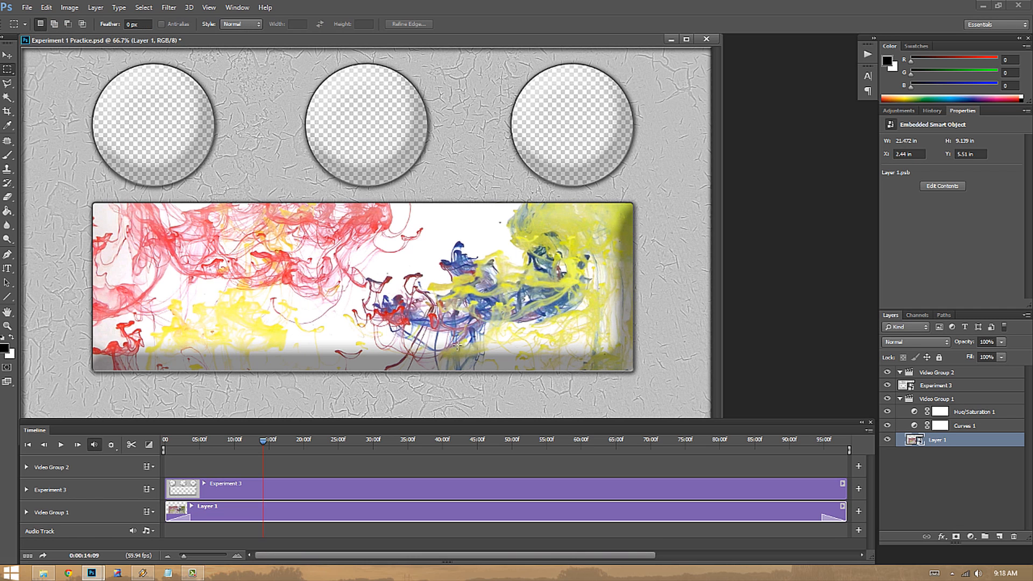
Play the resized Layer 1 video with the Experiment 3 layer hidden, and restore that layer's visibility
left_click(886, 386)
left_click(887, 386)
left_click(887, 386)
left_click(61, 445)
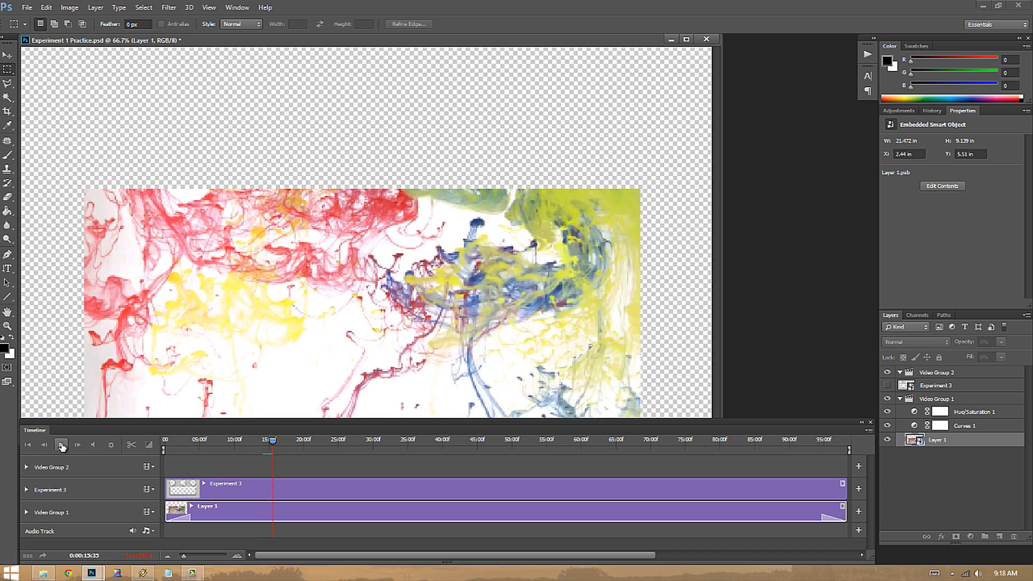
left_click(61, 444)
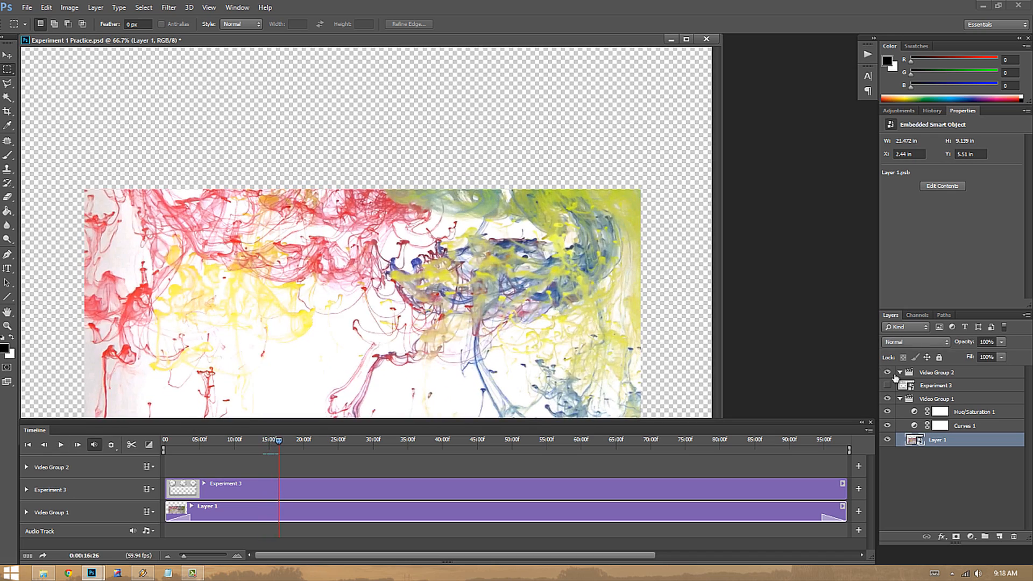
left_click(887, 386)
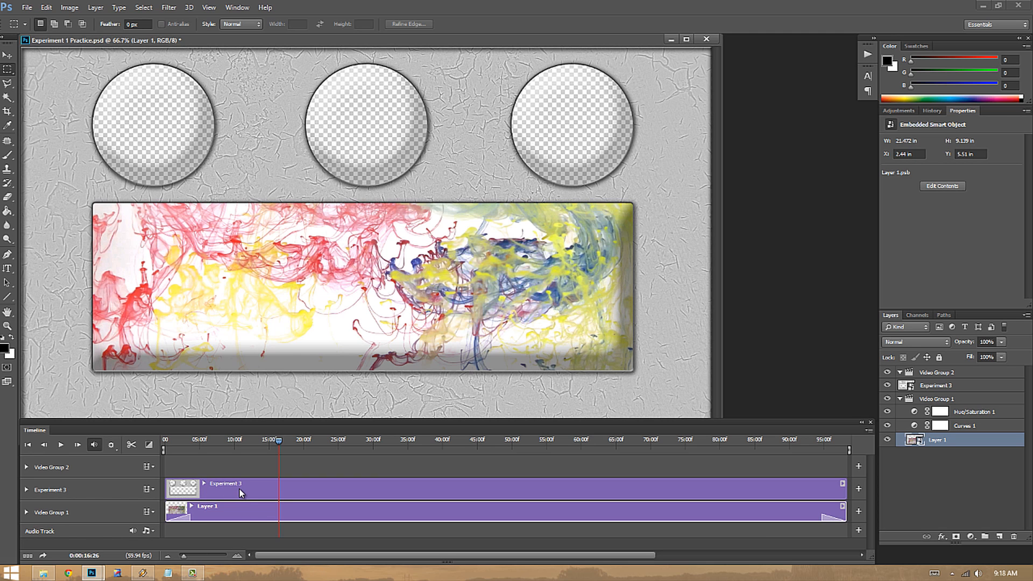
Move the Experiment 3 clip into Video Group 2 and add three empty video groups between it and Video Group 1
left_click_drag(240, 493, 234, 462)
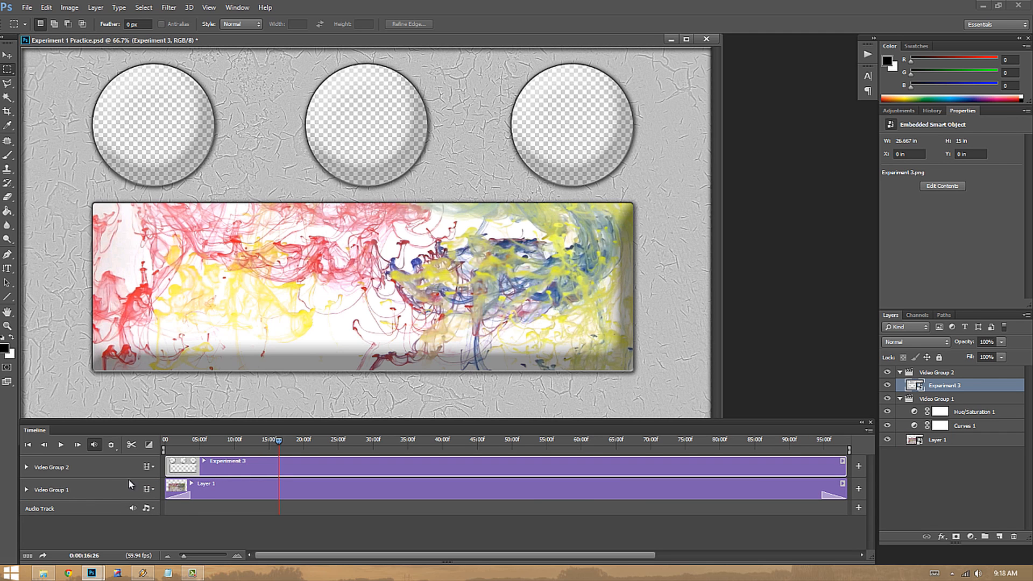
left_click(153, 490)
left_click(197, 508)
left_click(154, 513)
left_click(195, 459)
left_click(149, 534)
left_click(191, 480)
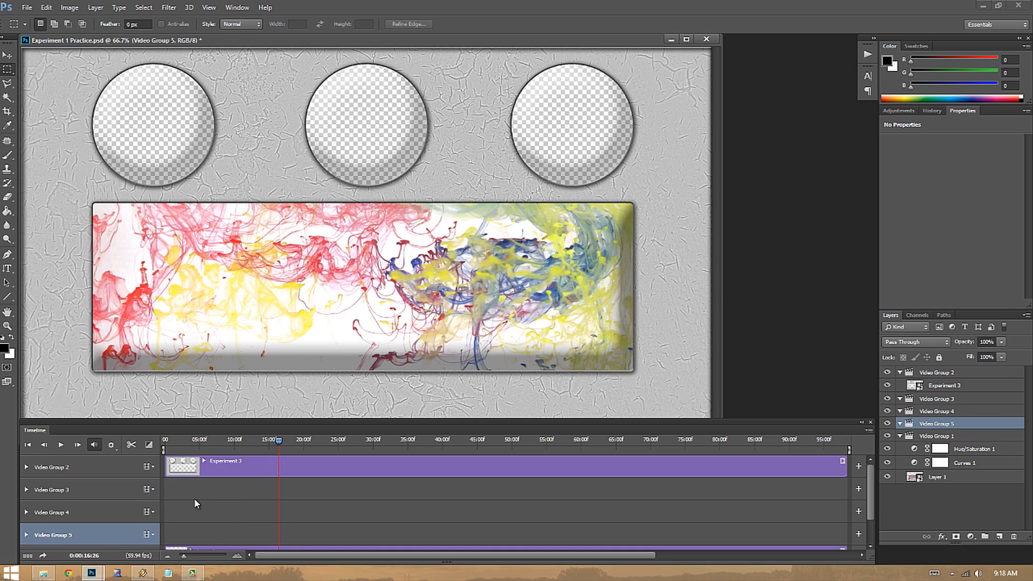
scroll(194, 502, "down", 1)
scroll(196, 497, "up", 1)
scroll(199, 501, "down", 1)
scroll(196, 490, "up", 1)
Place the Yellow video from the Part 2 folder into the document, scaled to about 43% behind the rightmost circle
key("alt+Tab")
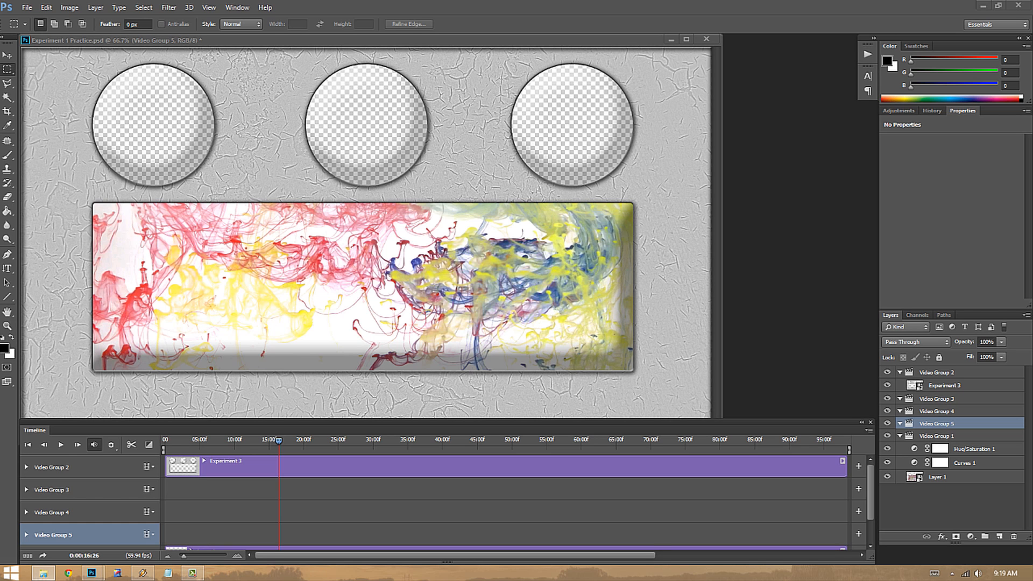
left_click_drag(1015, 69, 773, 94)
left_click(804, 164)
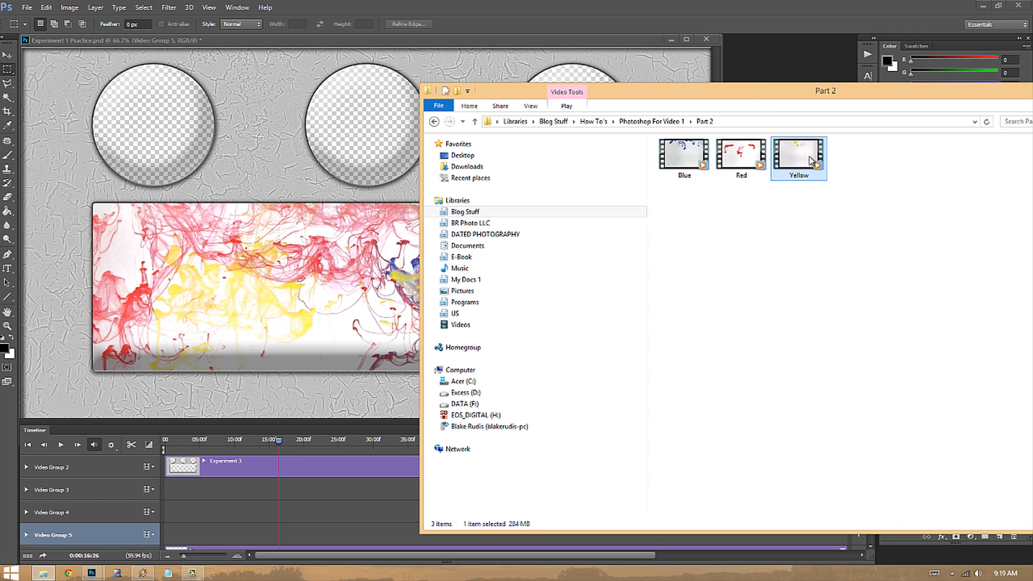
left_click_drag(810, 164, 225, 177)
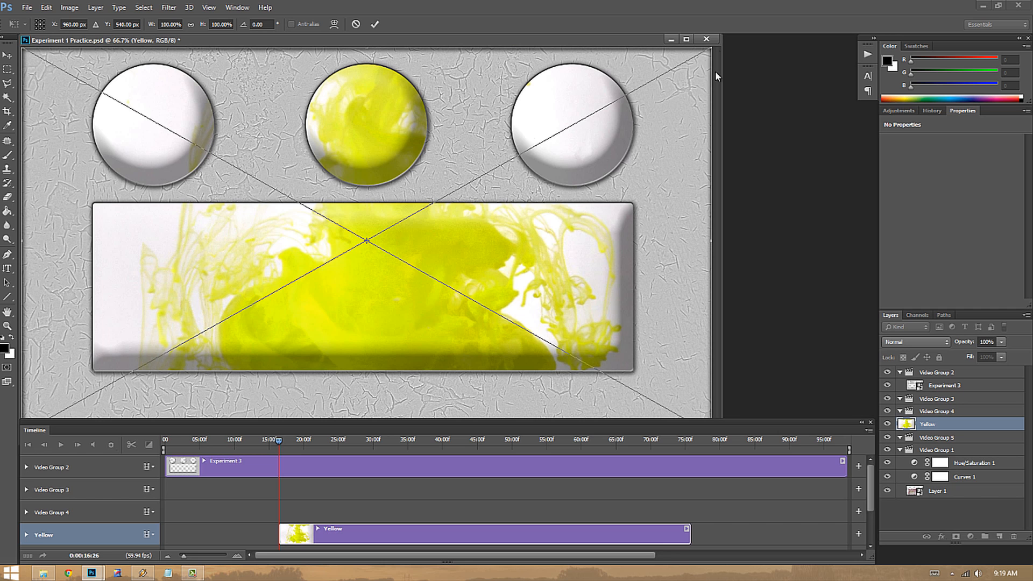
left_click_drag(710, 49, 323, 279)
left_click_drag(253, 379, 649, 153)
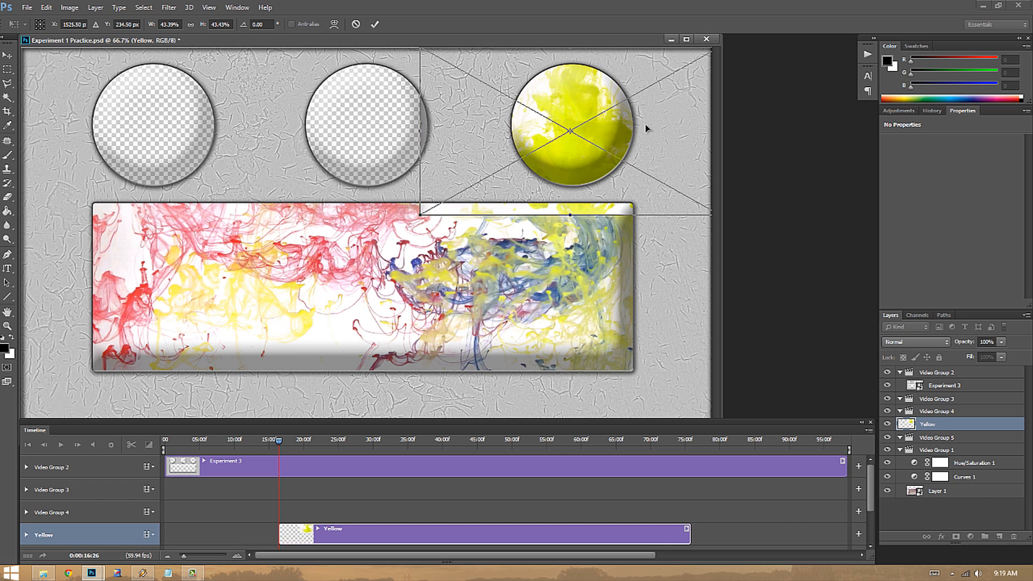
key("Return")
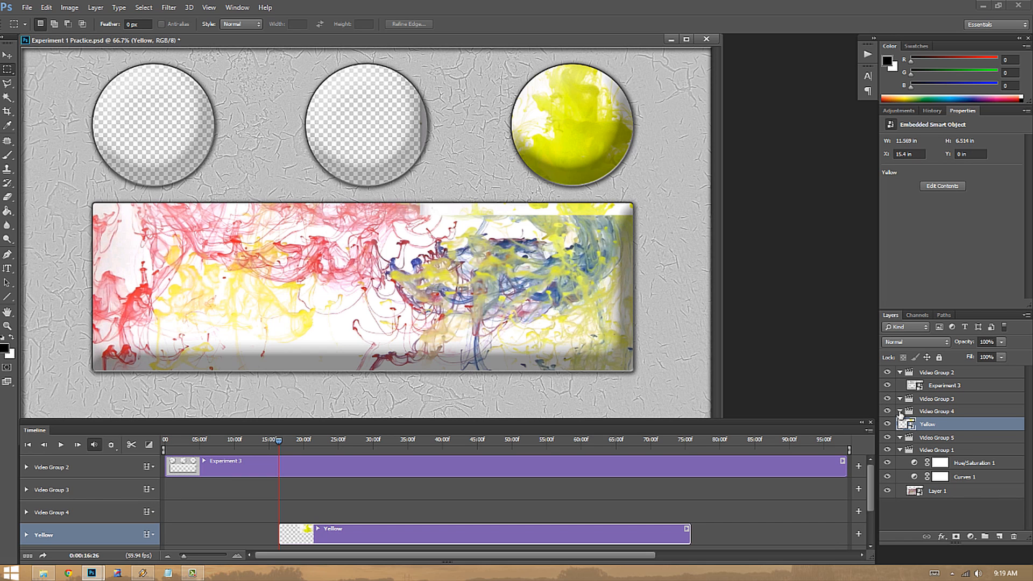
Move the Yellow clip into Video Group 3 at the start of the timeline and play back the composition near its beginning
left_click_drag(952, 429, 942, 403)
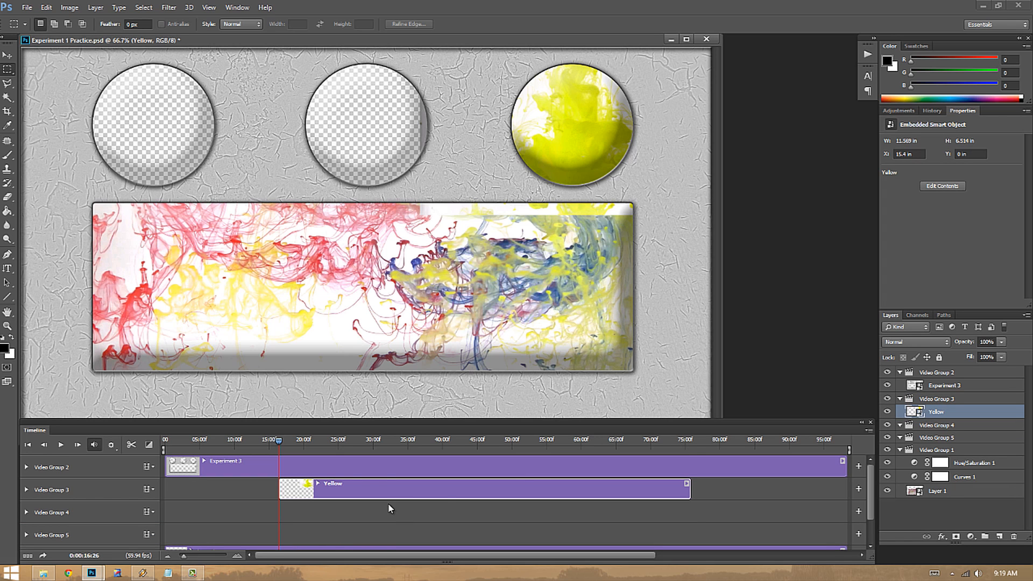
left_click_drag(362, 487, 294, 492)
left_click(193, 441)
left_click(169, 442)
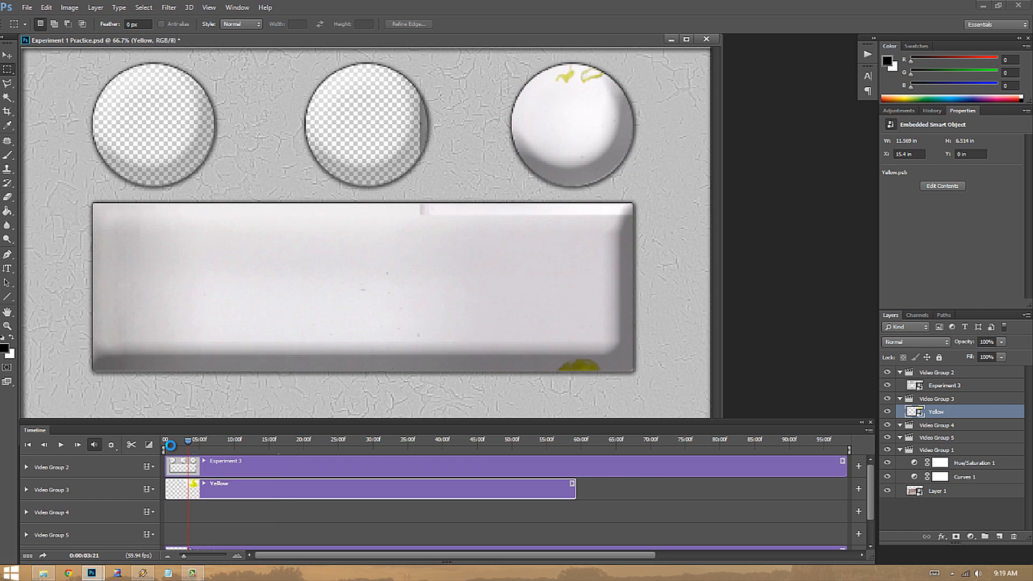
left_click(61, 444)
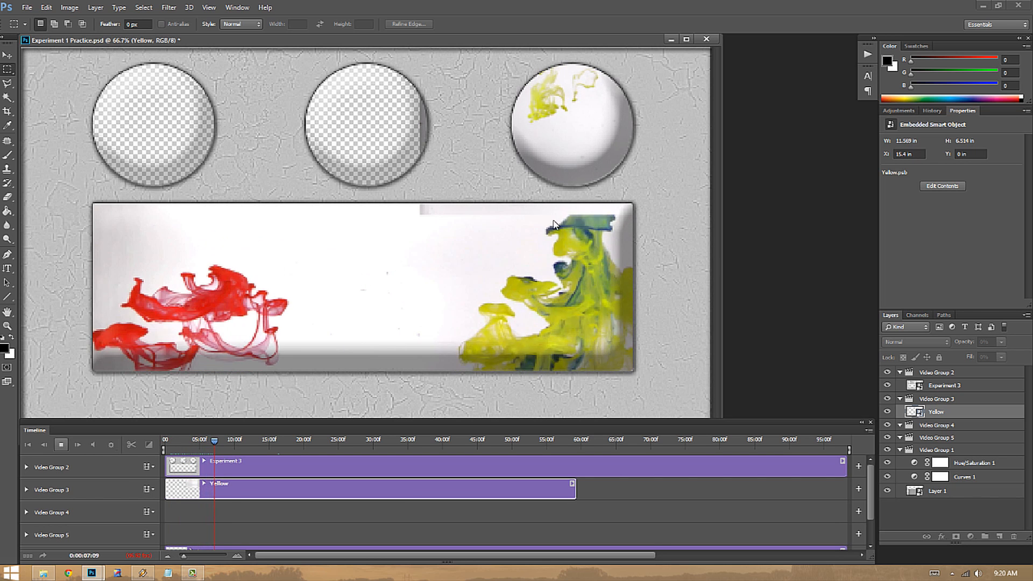
left_click(61, 444)
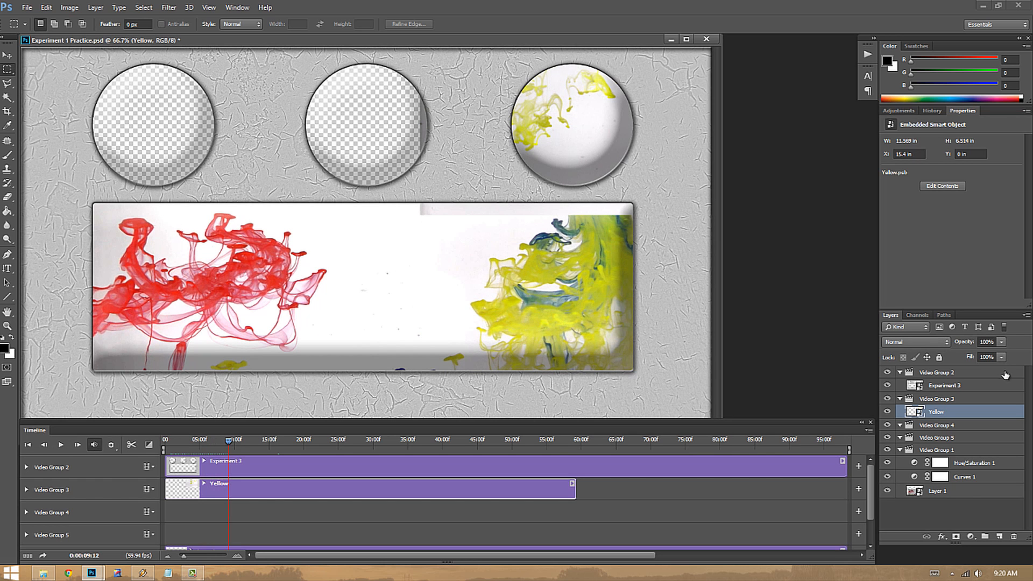
Hide the Experiment 3 layer and place the Red video, scaled to about 12.3 by 6.9 in behind the middle circle's position
left_click(886, 385)
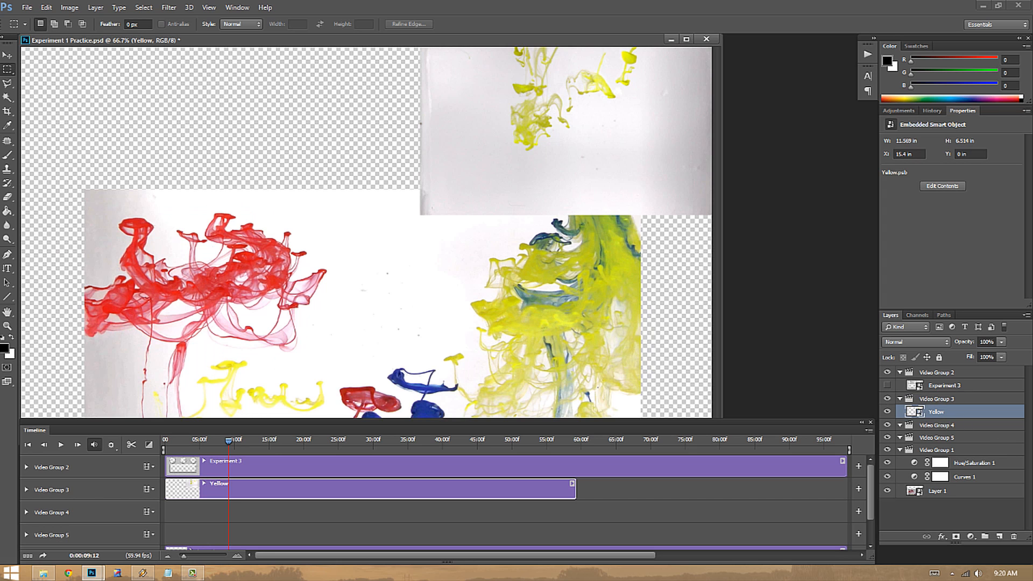
key("alt+Tab")
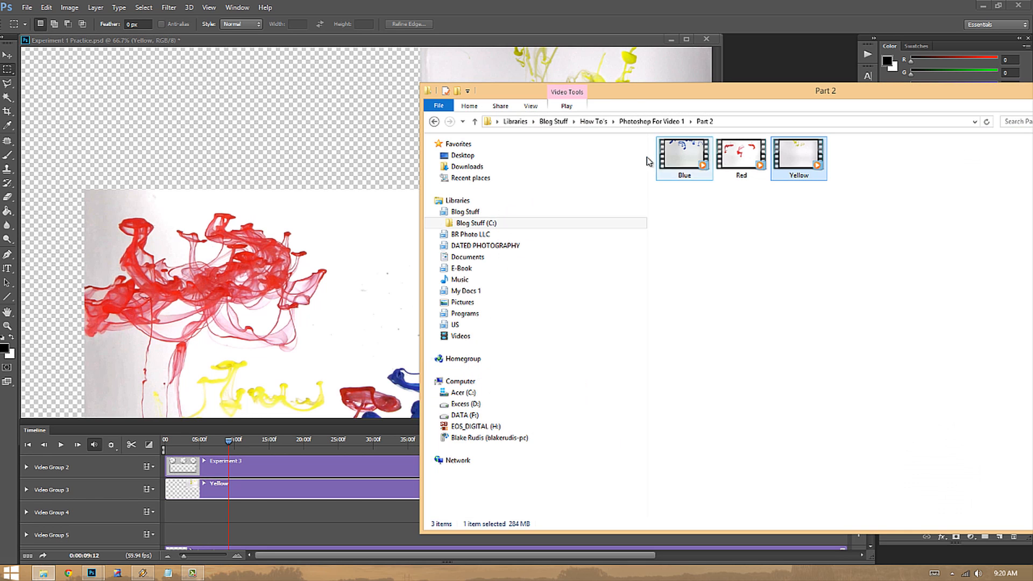
left_click(761, 218)
left_click(746, 162)
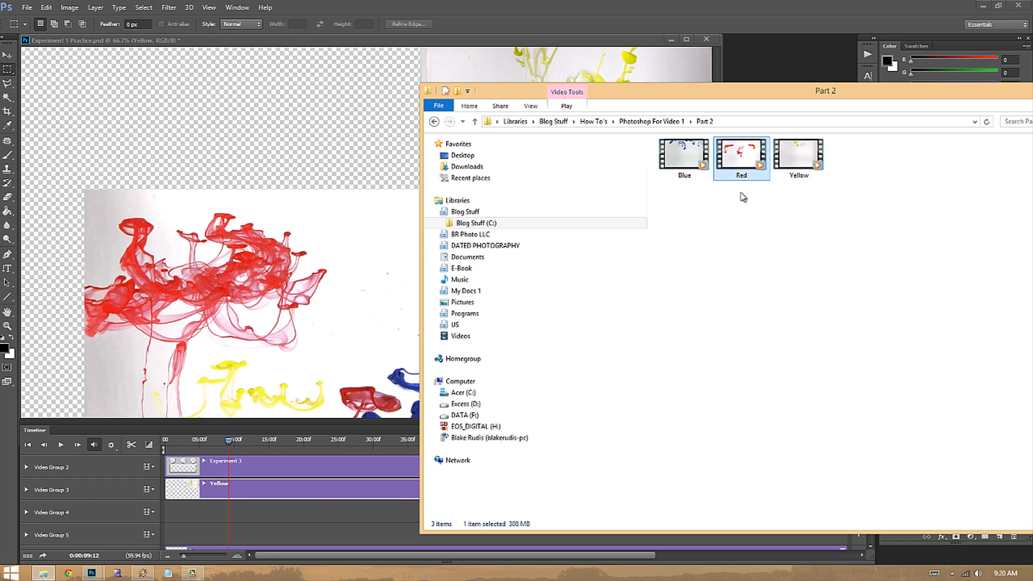
left_click_drag(741, 158, 353, 132)
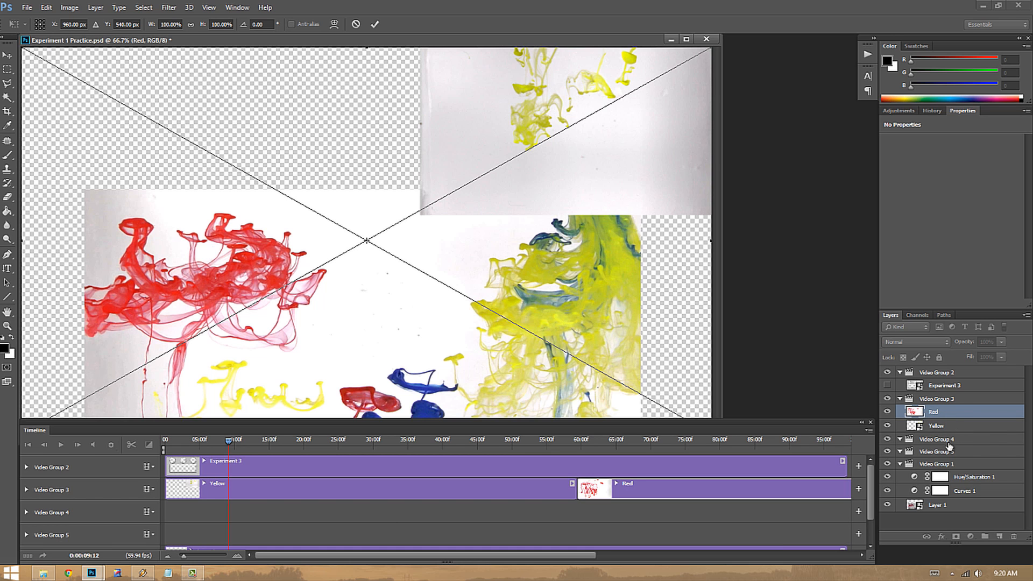
left_click_drag(709, 50, 407, 223)
left_click_drag(376, 266, 515, 50)
left_click_drag(512, 250, 454, 212)
left_click_drag(414, 156, 506, 147)
key("Return")
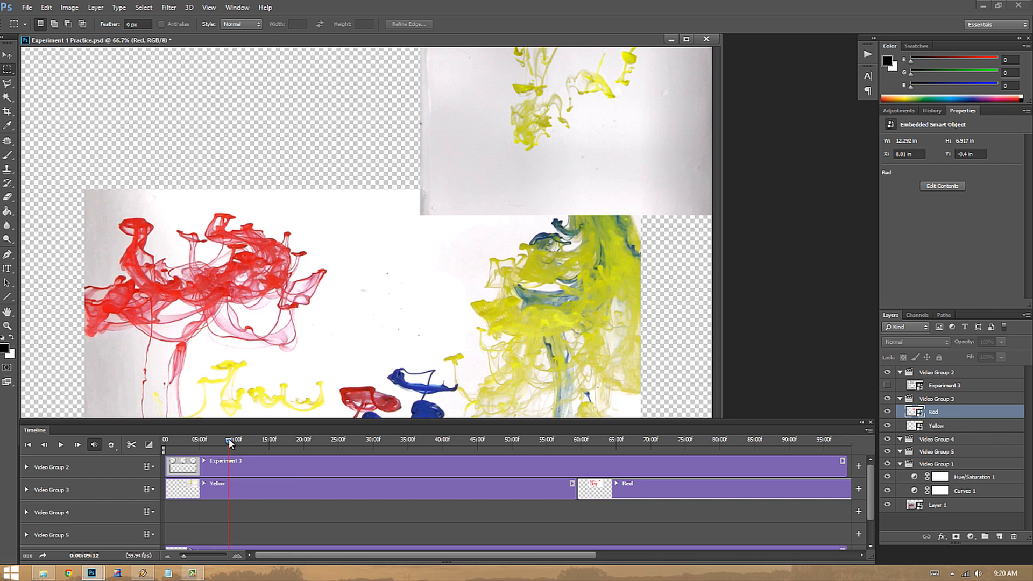
Set the playhead to 0:00:29:34 and move the Red clip into Video Group 4 at the start of the timeline
left_click_drag(493, 455, 568, 461)
left_click(375, 469)
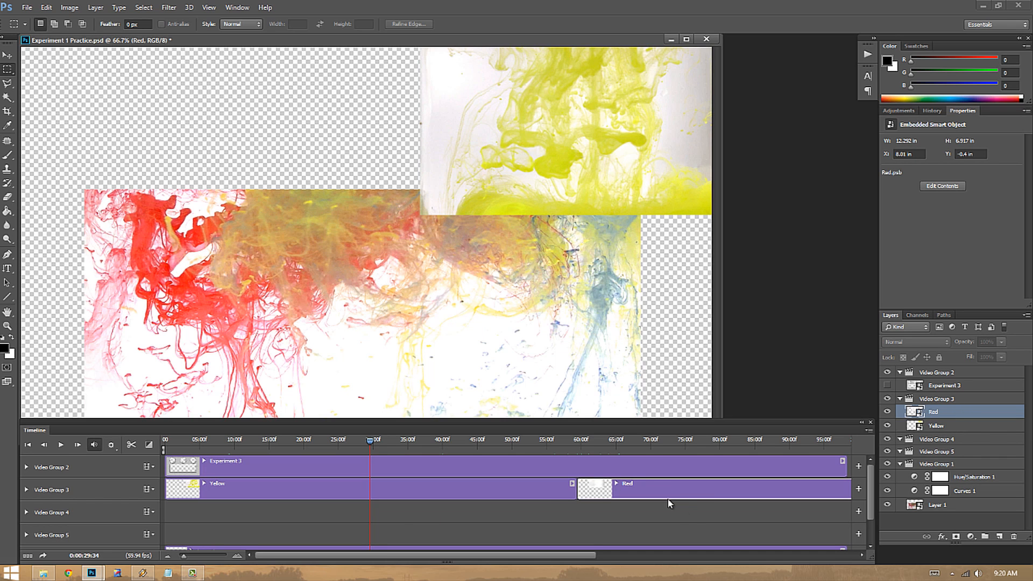
left_click_drag(667, 501, 451, 503)
left_click_drag(642, 517, 235, 517)
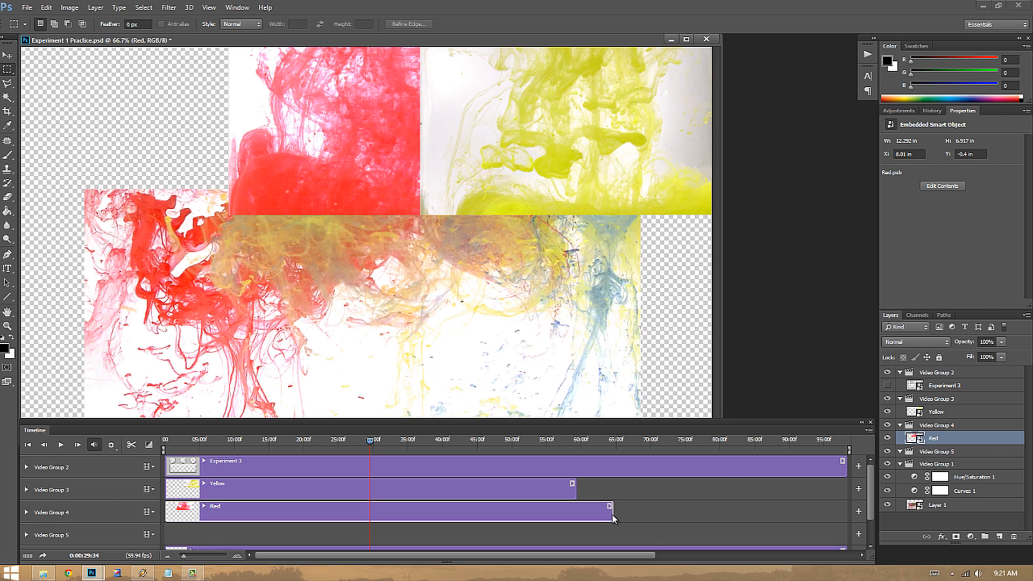
Place the Blue video from the Part 2 folder, scaled to about 43% behind the leftmost circle's position
key("alt+Tab")
left_click(699, 157)
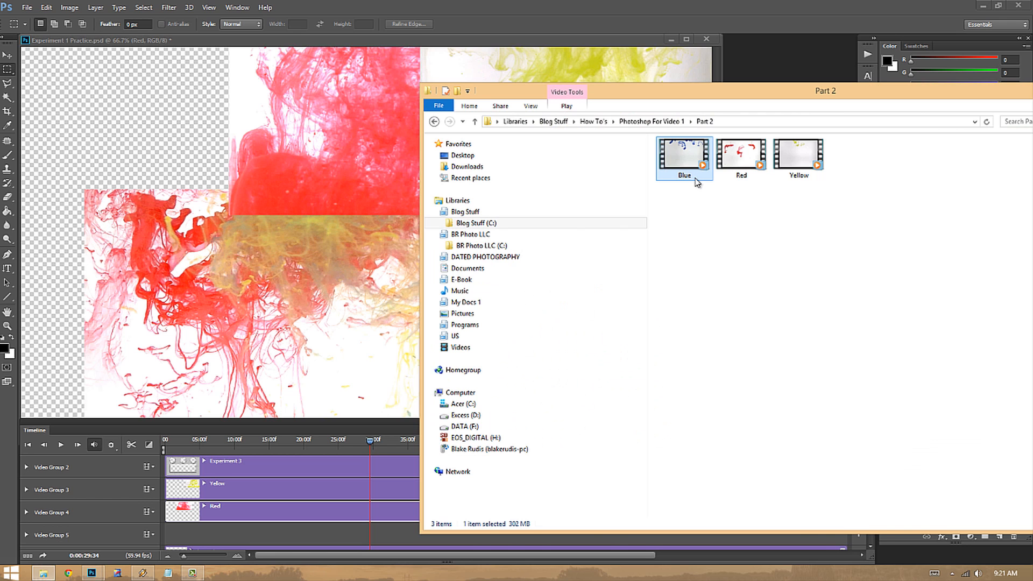
left_click(264, 337)
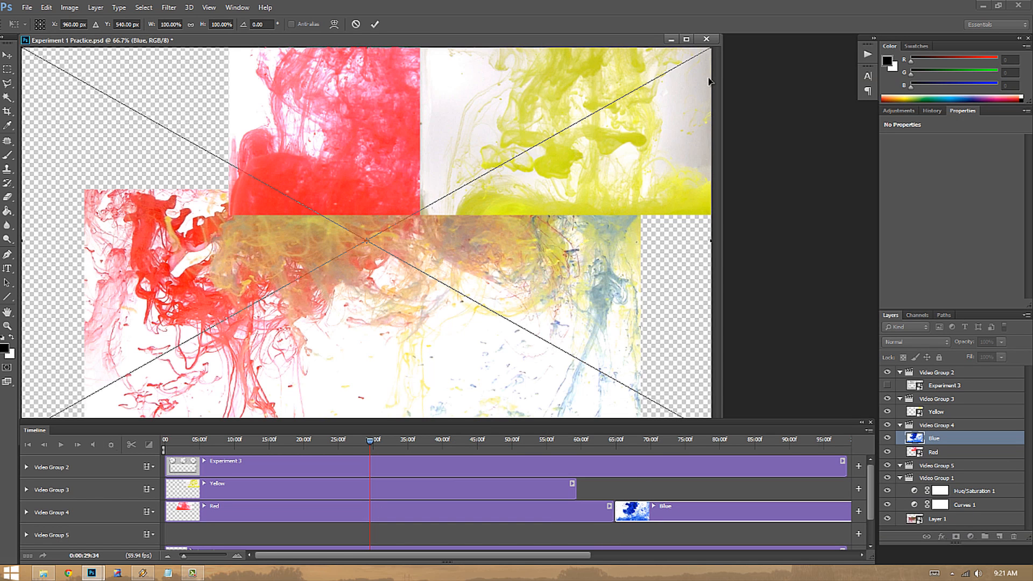
left_click_drag(710, 48, 305, 226)
left_click_drag(306, 312, 320, 103)
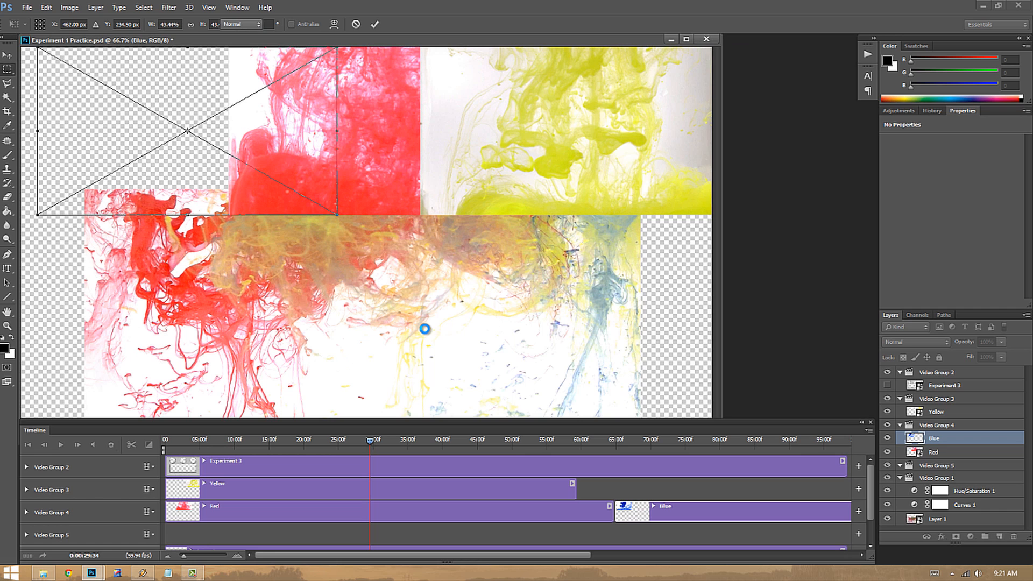
Move the Blue clip into Video Group 5 at the start of the timeline
left_click_drag(693, 527, 249, 534)
mouse_move(696, 538)
left_mouse_down()
mouse_move(237, 534)
mouse_move(254, 538)
left_mouse_up()
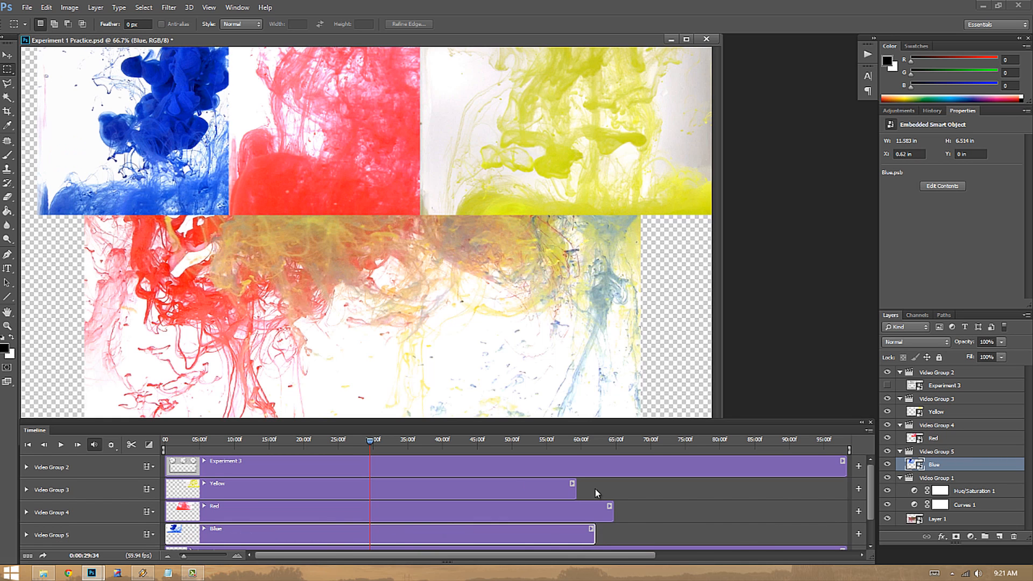
Play the composition from about 0:00:56:36 to about 0:01:05:29 to check where the Yellow, Blue and Red clips end
scroll(592, 490, "down", 2)
scroll(607, 498, "up", 1)
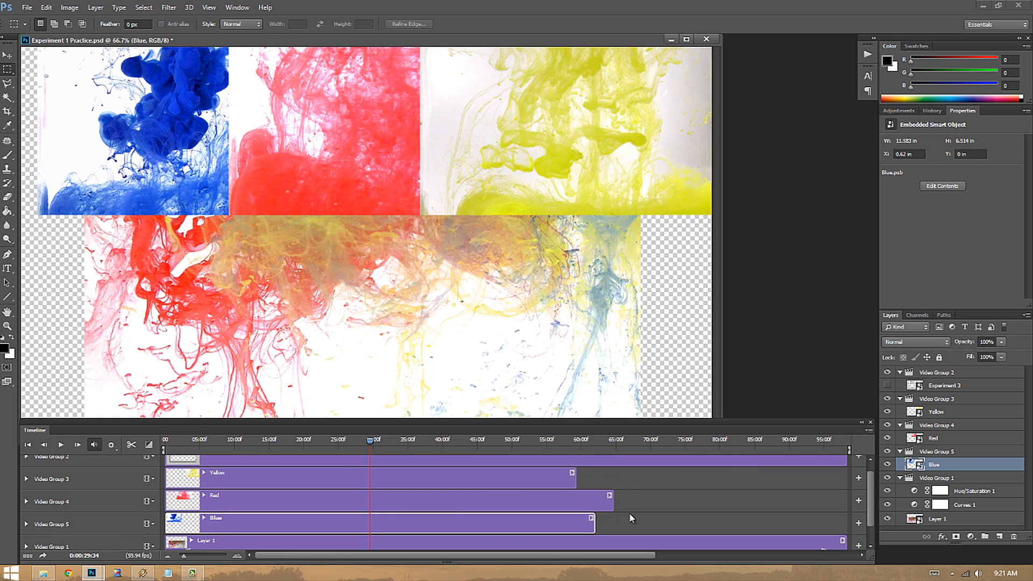
left_click(369, 440)
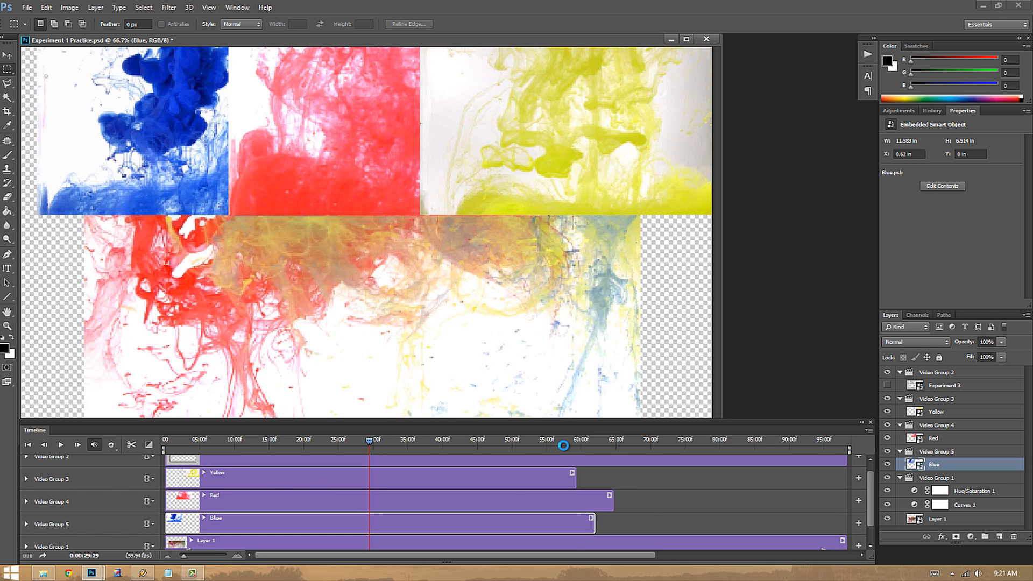
left_click(555, 446)
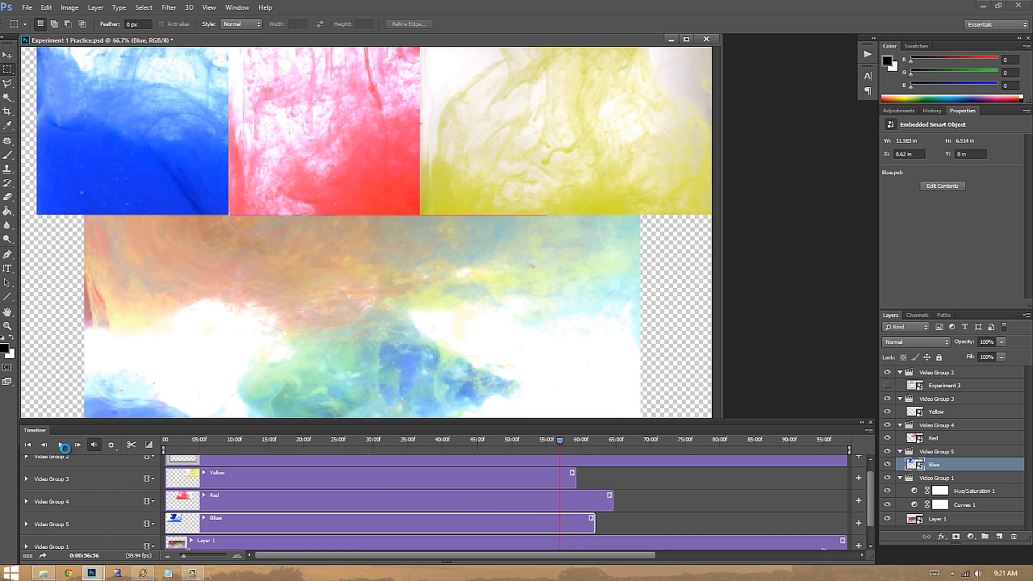
left_click(61, 445)
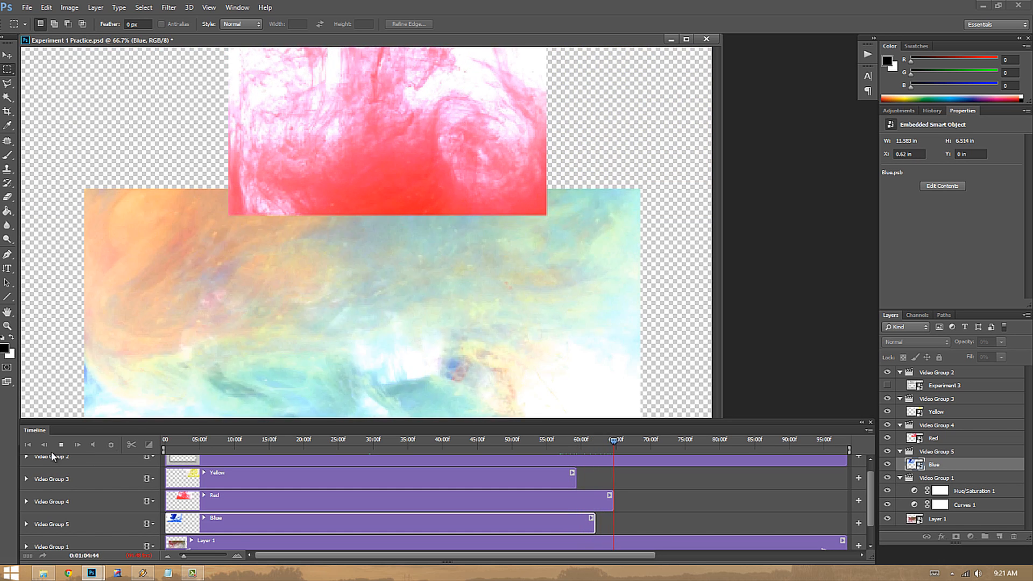
key("space")
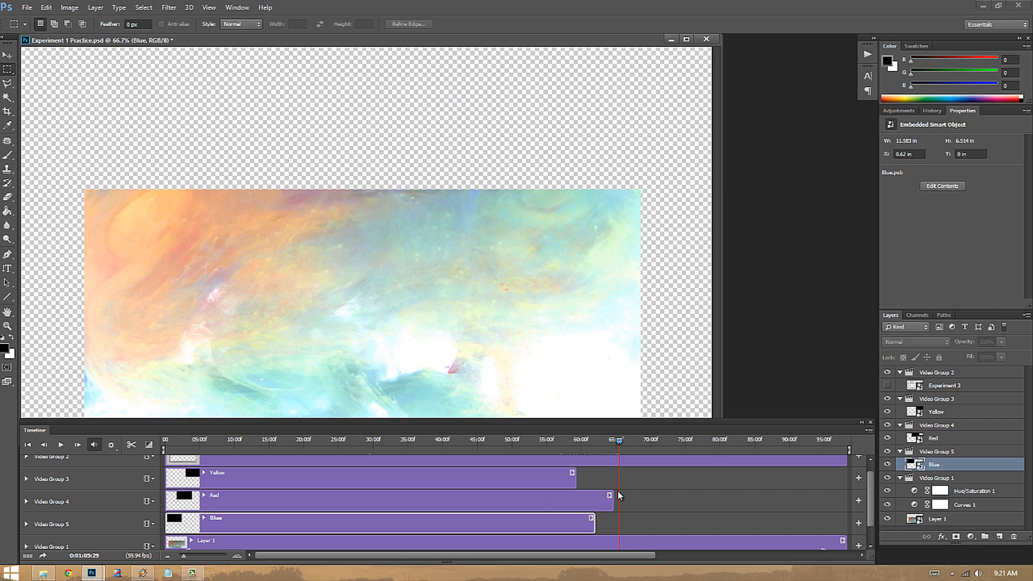
Trim the Red, Blue, Layer 1 and Experiment 3 clips to end where the Yellow clip ends
left_click_drag(611, 494, 571, 522)
scroll(735, 515, "down", 1)
left_click_drag(843, 519, 577, 525)
scroll(601, 512, "up", 1)
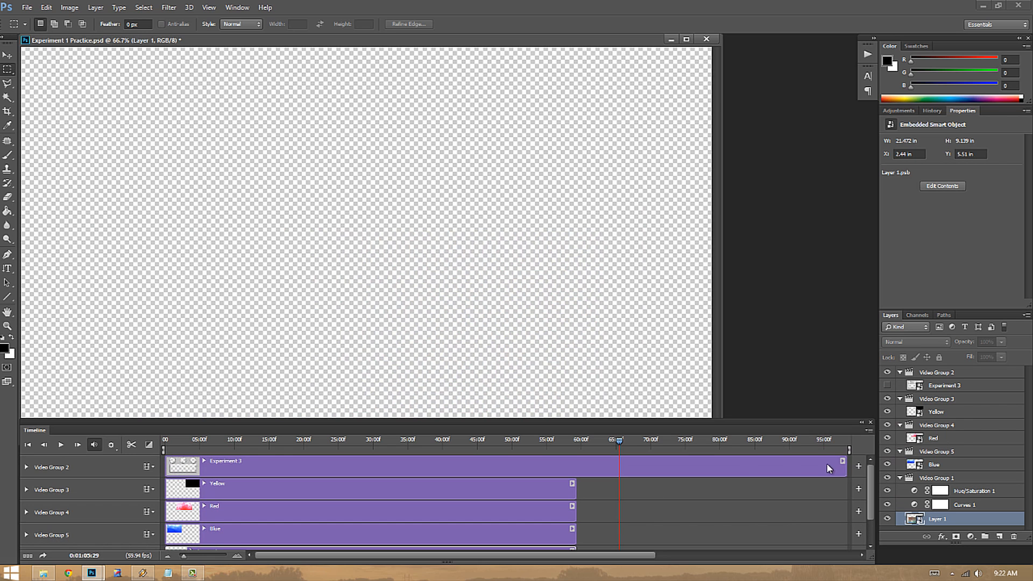
left_click_drag(842, 467, 576, 475)
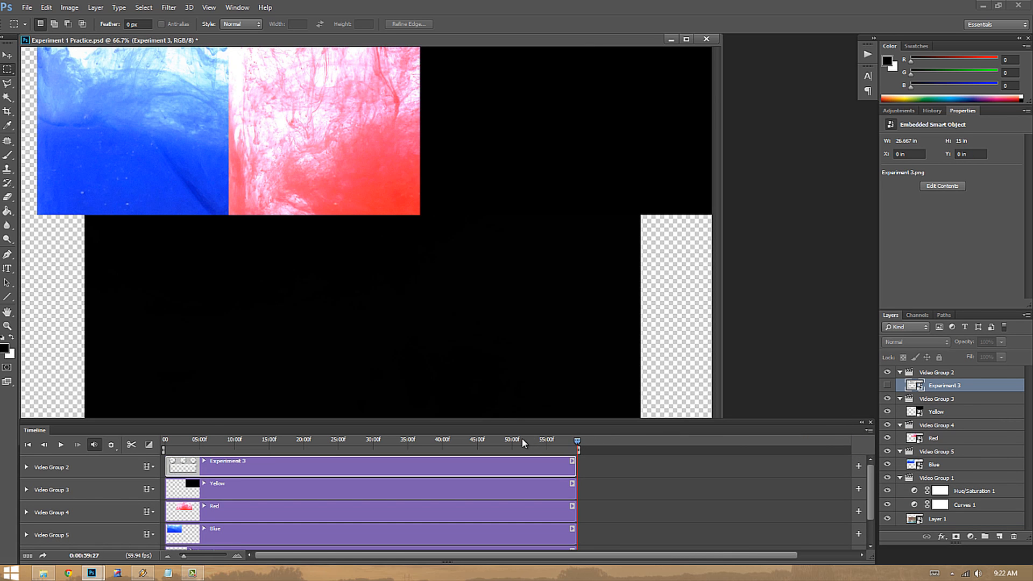
Set the playhead to 0:00:27:56 and show the Experiment 3 layer over the videos
left_click_drag(519, 439, 351, 445)
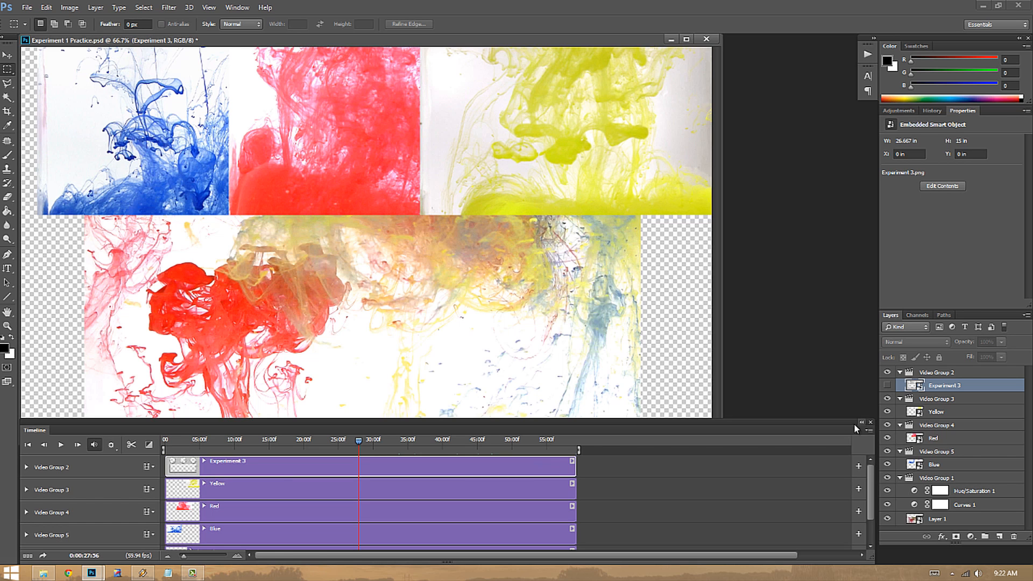
left_click(887, 385)
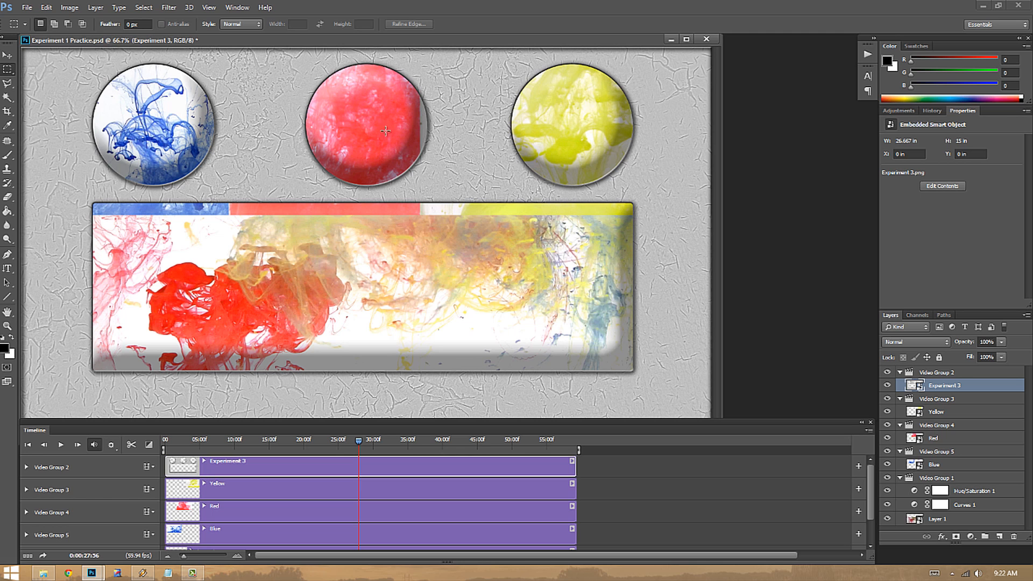
left_click(887, 399)
left_click(888, 399)
Try a layer mask on the Yellow clip, painting out its overlap into the rectangular window, and delete the mask
left_click(936, 412)
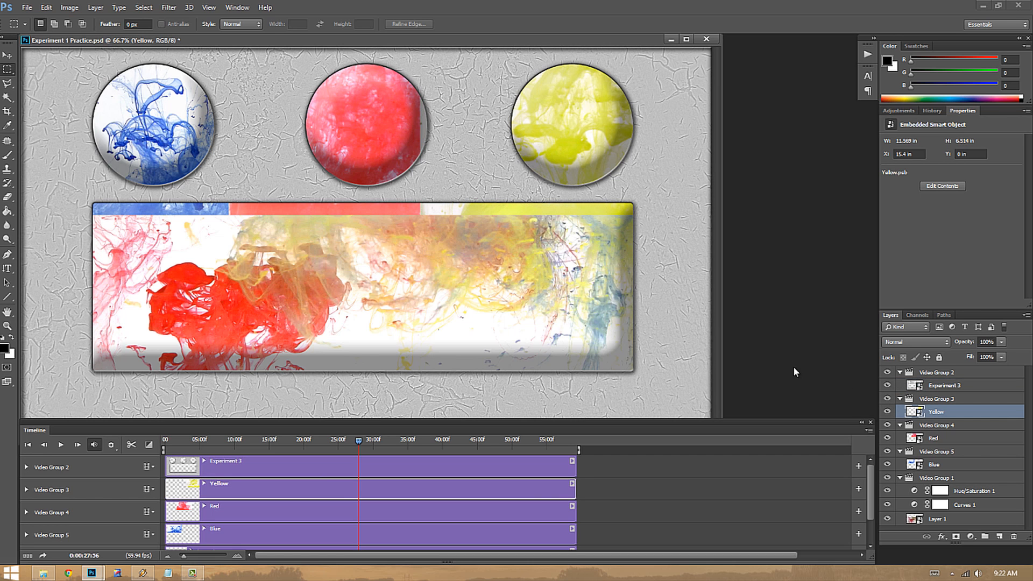
left_click(887, 372)
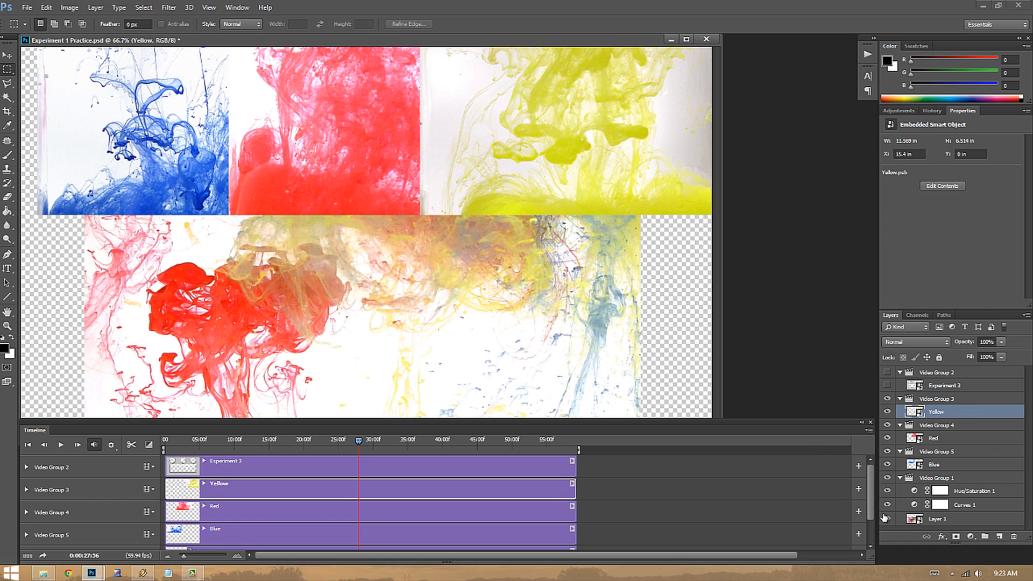
left_click(956, 536)
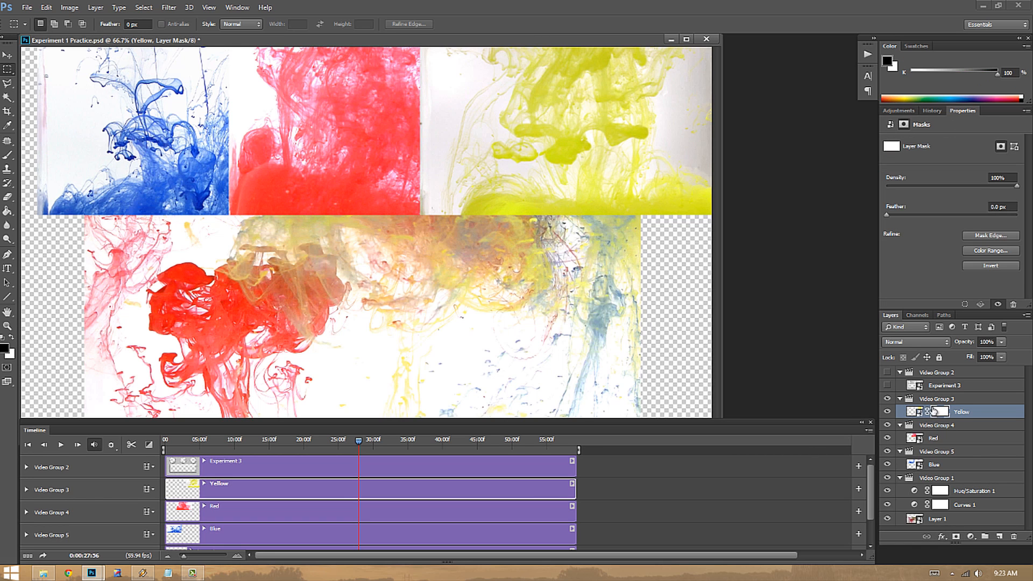
key("b")
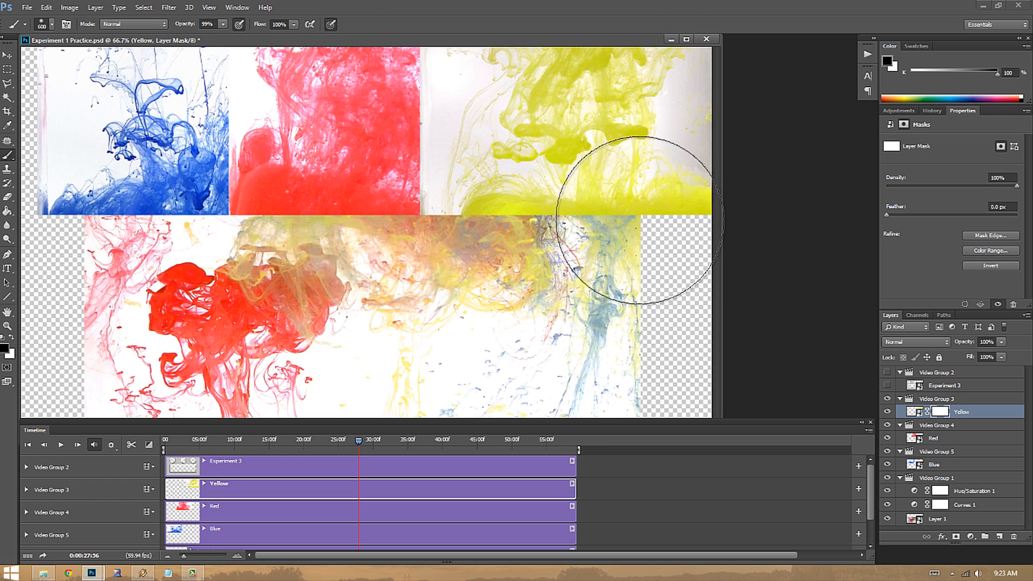
mouse_move(656, 214)
left_mouse_down()
mouse_move(681, 194)
mouse_move(706, 117)
mouse_move(707, 222)
mouse_move(673, 35)
mouse_move(705, 96)
left_mouse_up()
left_click(887, 385)
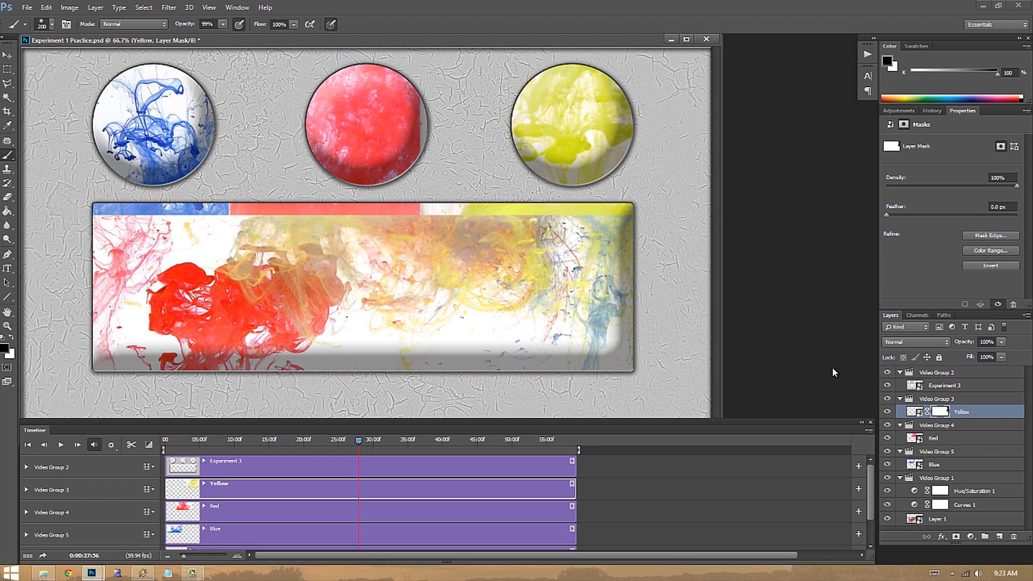
mouse_move(503, 233)
left_mouse_down()
mouse_move(435, 181)
mouse_move(421, 63)
mouse_move(454, 168)
mouse_move(551, 233)
mouse_move(636, 223)
mouse_move(447, 219)
mouse_move(716, 249)
left_mouse_up()
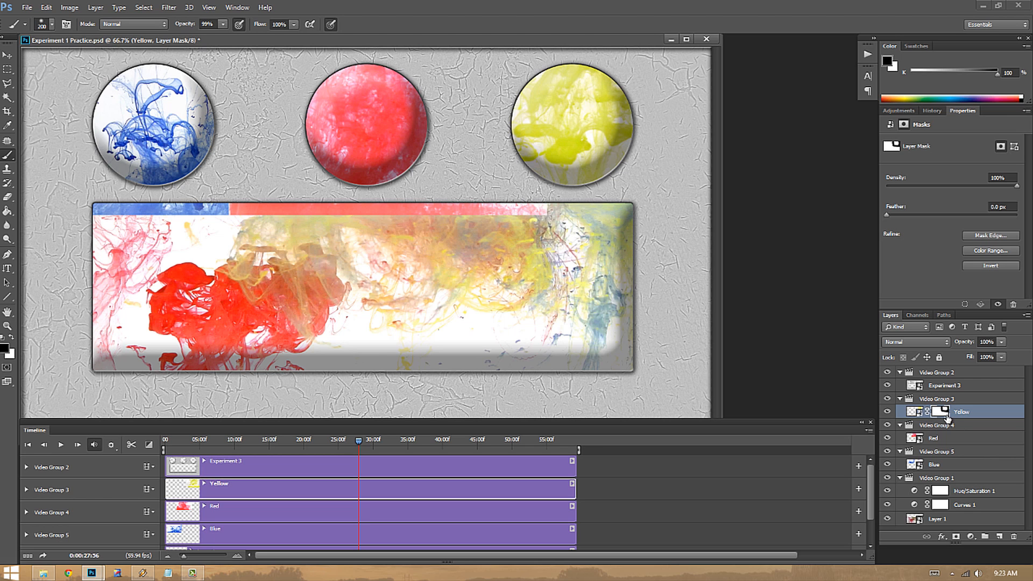
left_click_drag(942, 415, 1015, 536)
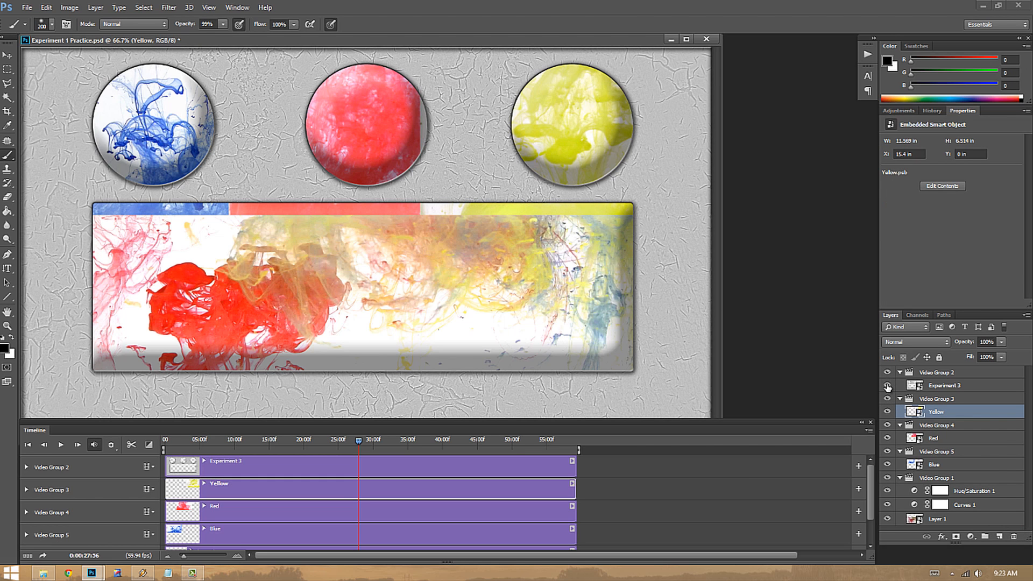
Hide the Experiment 3 layer and Video Groups 4, 5 and 1 to isolate the Yellow clip
left_click(887, 385)
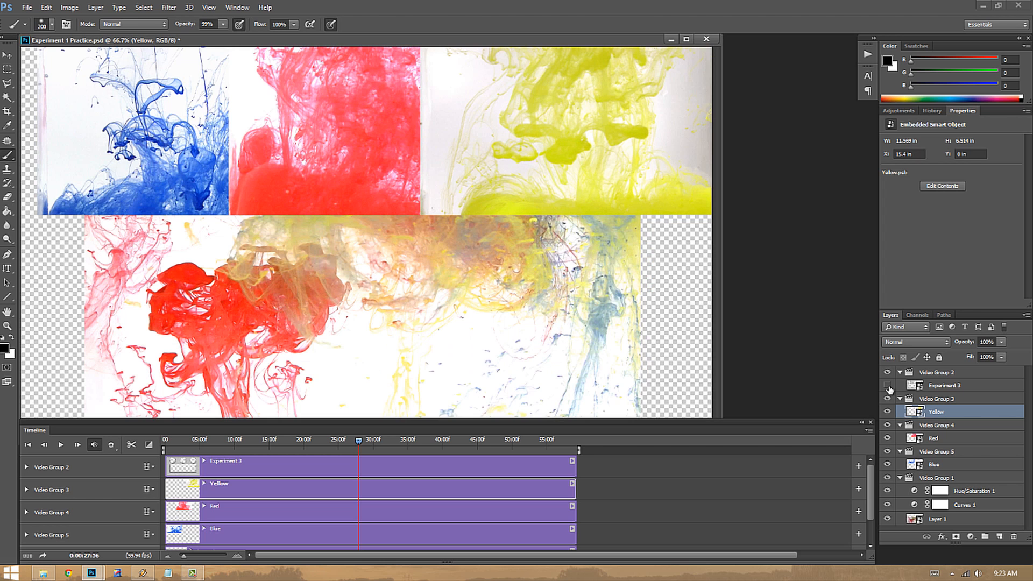
left_click(887, 425)
left_click(887, 425)
left_click(887, 425)
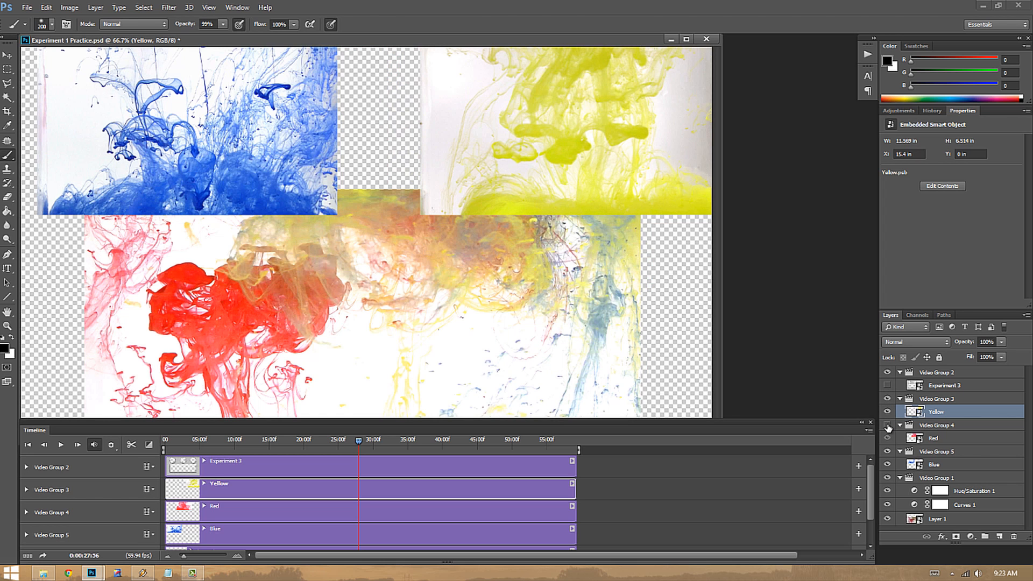
left_click(887, 451)
left_click(887, 478)
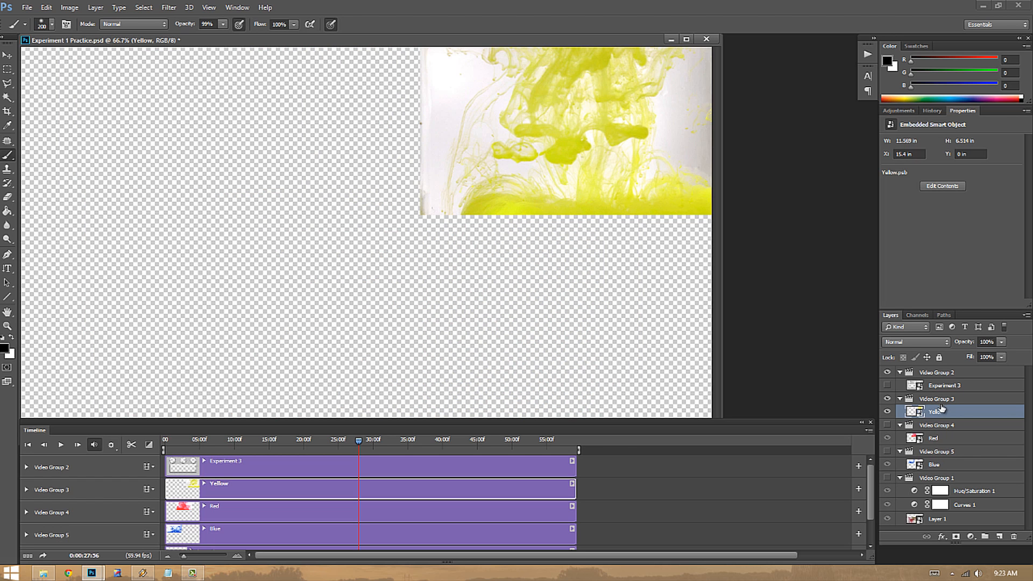
Warp the Yellow clip by pulling its four corners inward toward the middle, forming a rounded shape
left_click(46, 7)
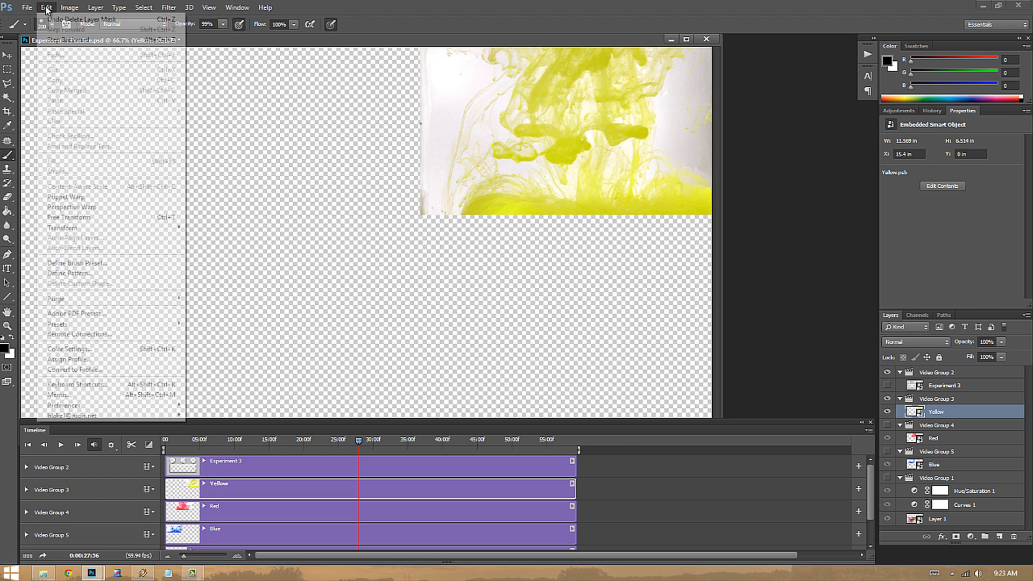
mouse_move(64, 227)
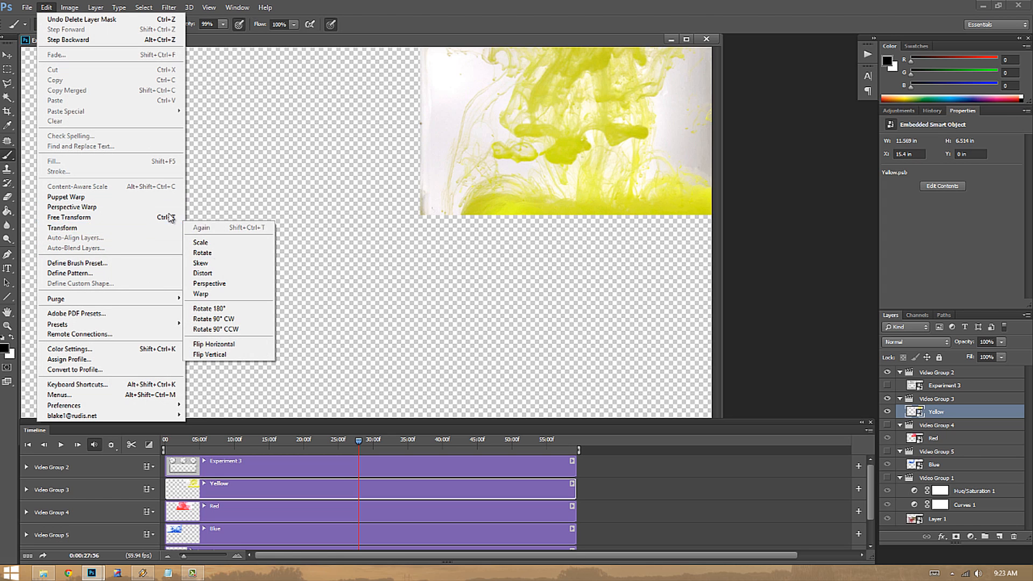
left_click(215, 293)
left_click_drag(420, 217, 516, 214)
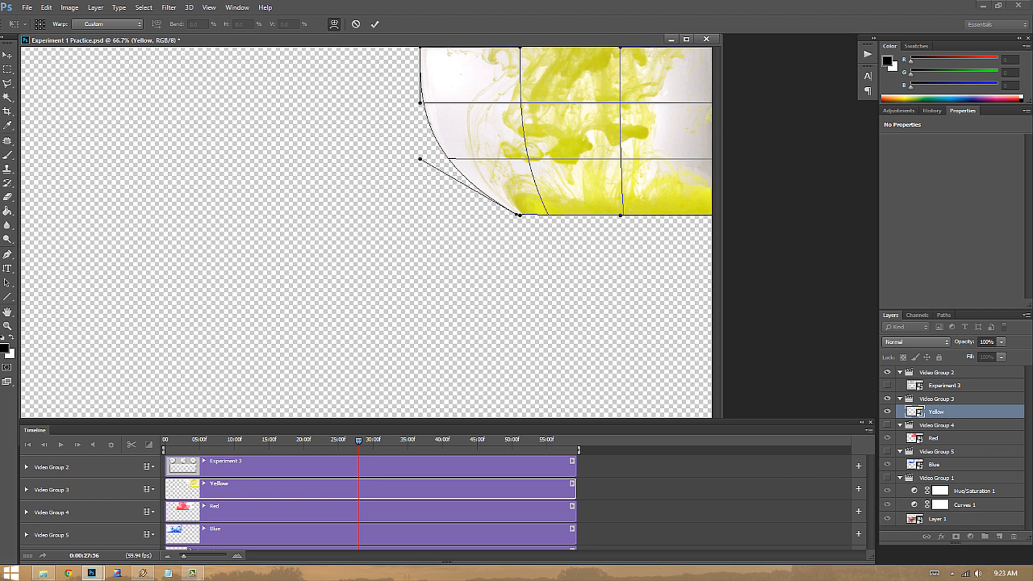
scroll(622, 168, "up", 1)
left_click_drag(575, 47, 515, 57)
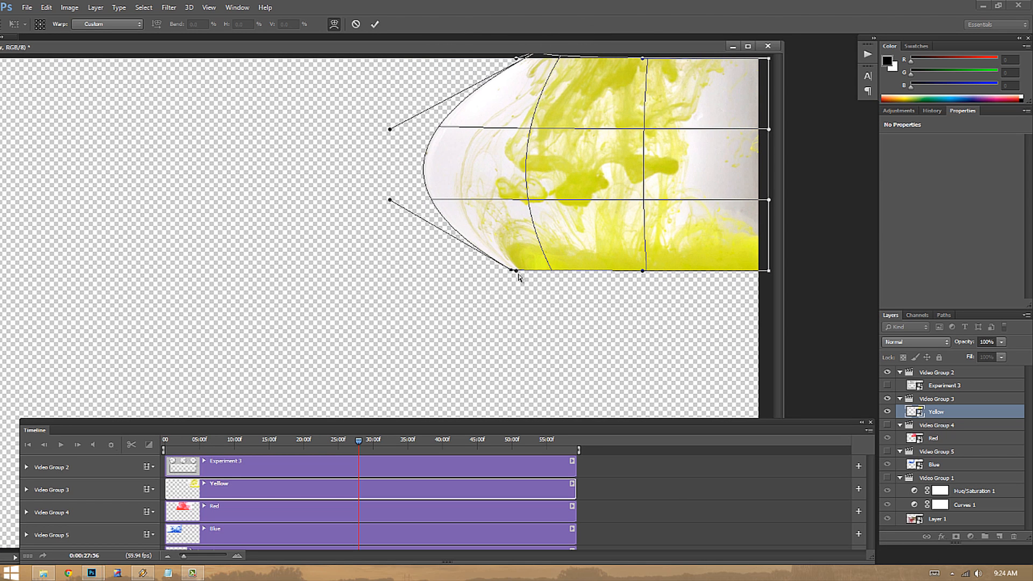
left_click_drag(513, 276, 554, 287)
left_click_drag(767, 272, 653, 285)
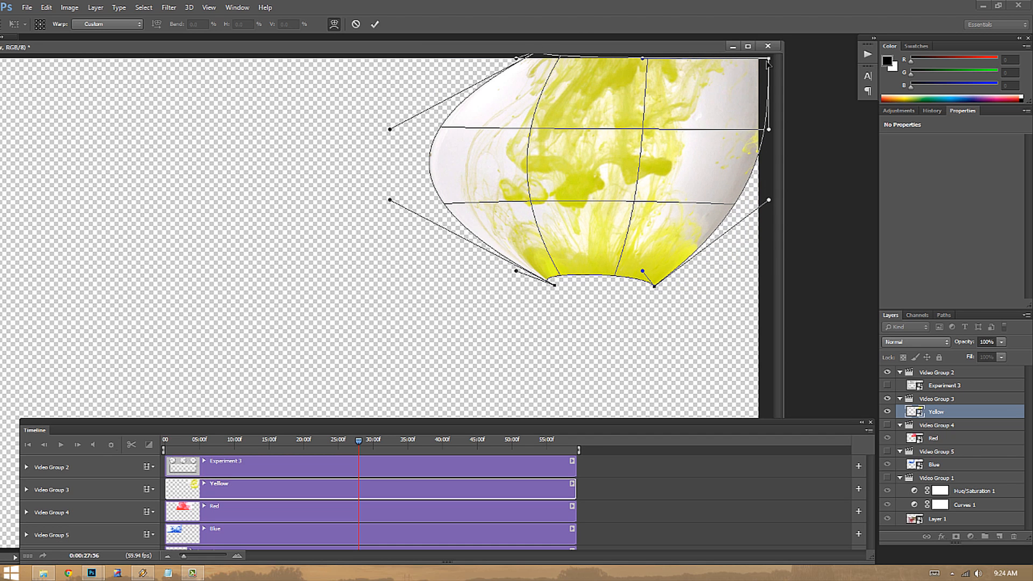
left_click_drag(768, 59, 607, 54)
left_click_drag(656, 287, 618, 279)
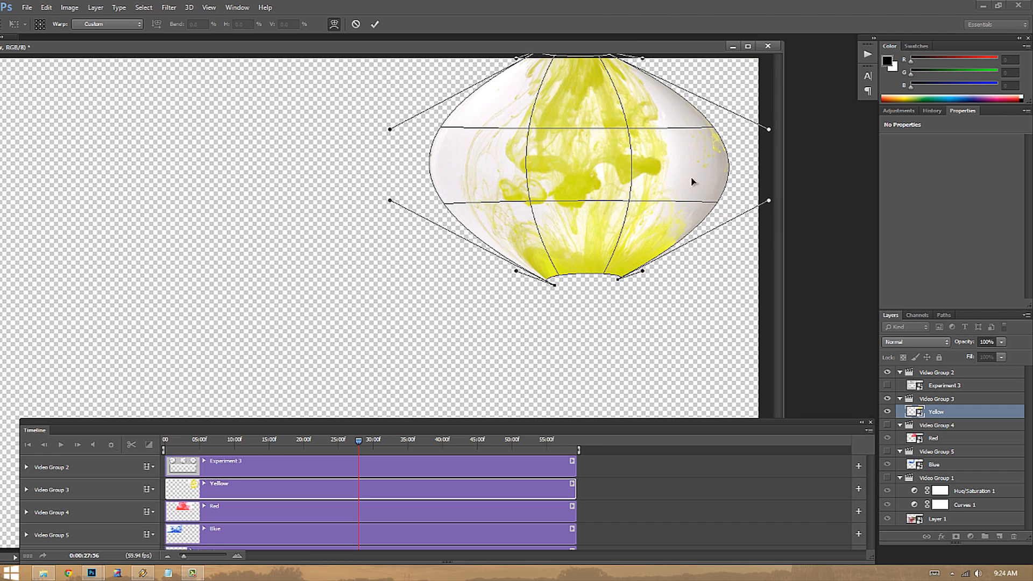
Narrow the warped Yellow clip's sides, even out its bottom corners and inner grid, and apply the warp
left_click_drag(731, 167, 702, 164)
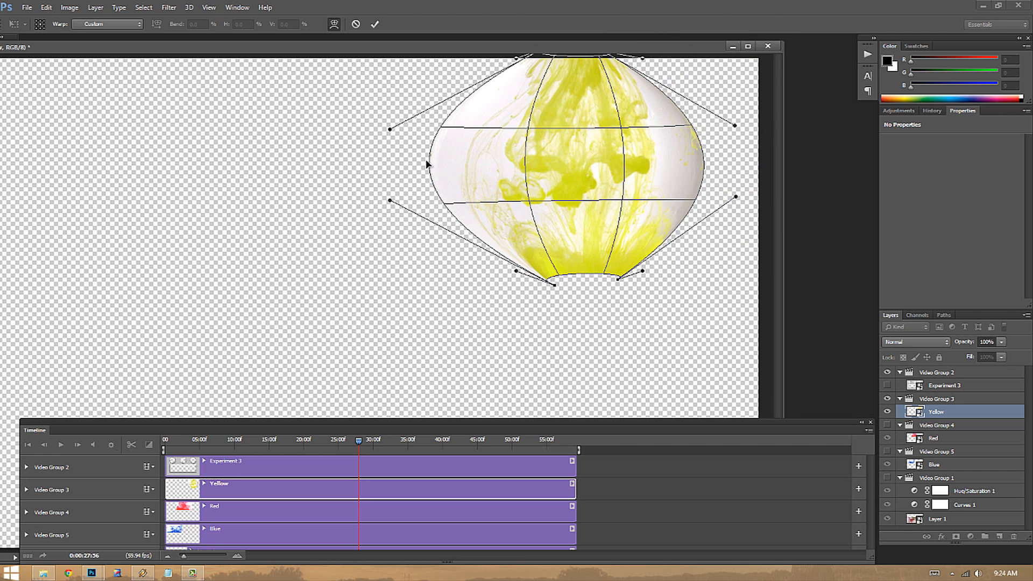
left_click_drag(431, 161, 473, 163)
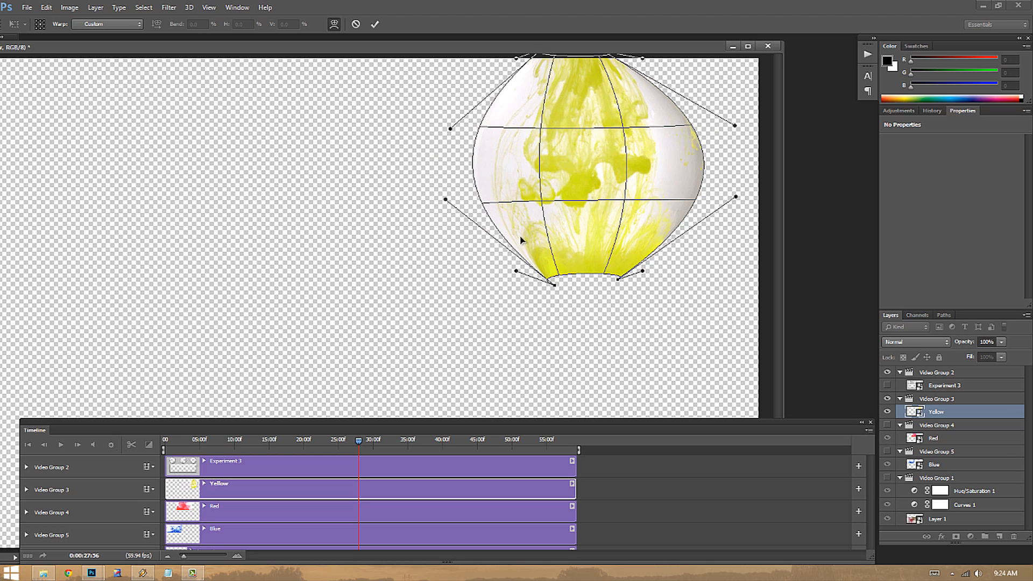
mouse_move(562, 286)
left_mouse_down()
mouse_move(597, 239)
mouse_move(561, 273)
left_mouse_up()
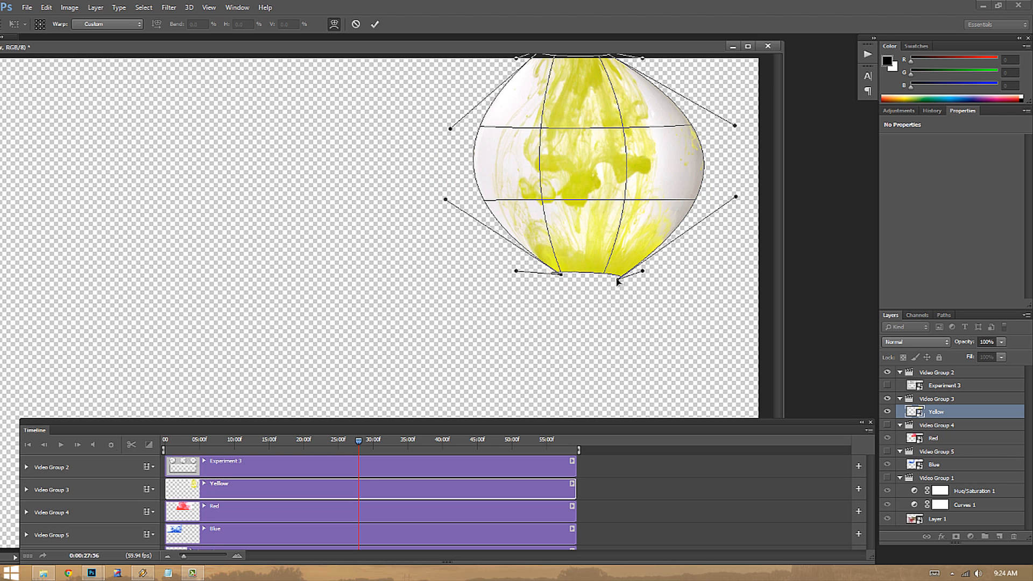
left_click_drag(595, 200, 594, 186)
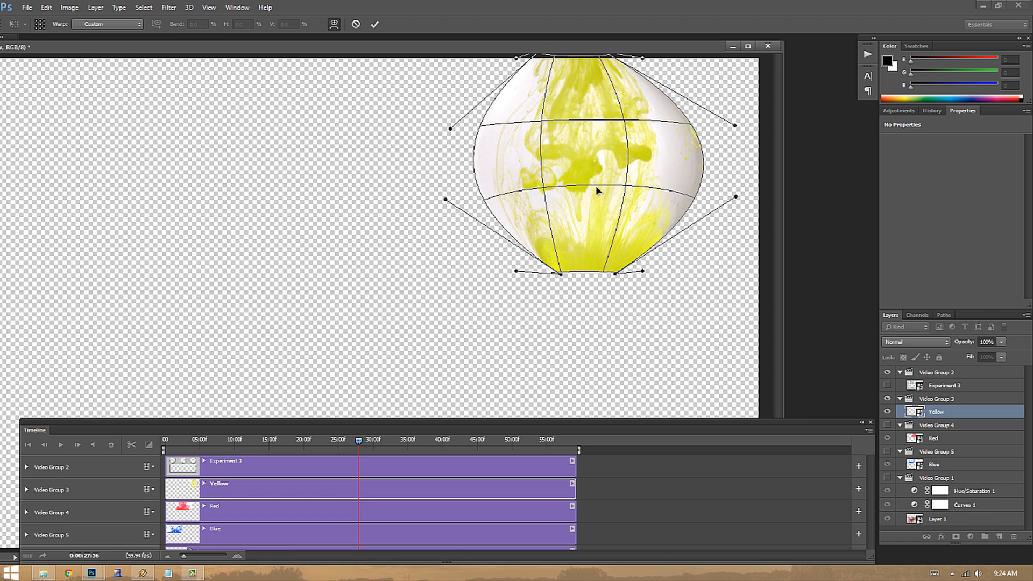
left_click_drag(700, 170, 688, 167)
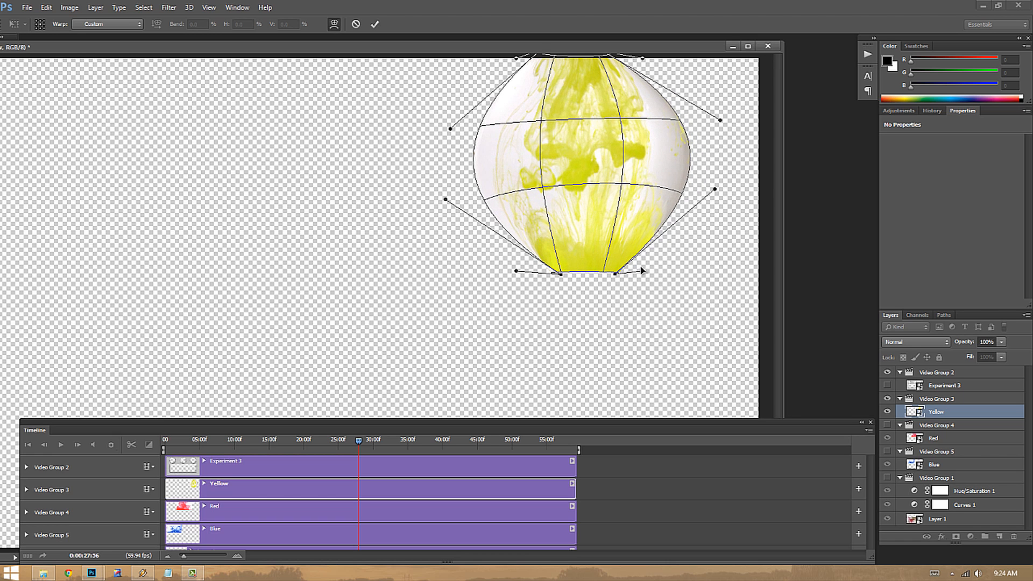
left_click_drag(615, 274, 568, 277)
key("Return")
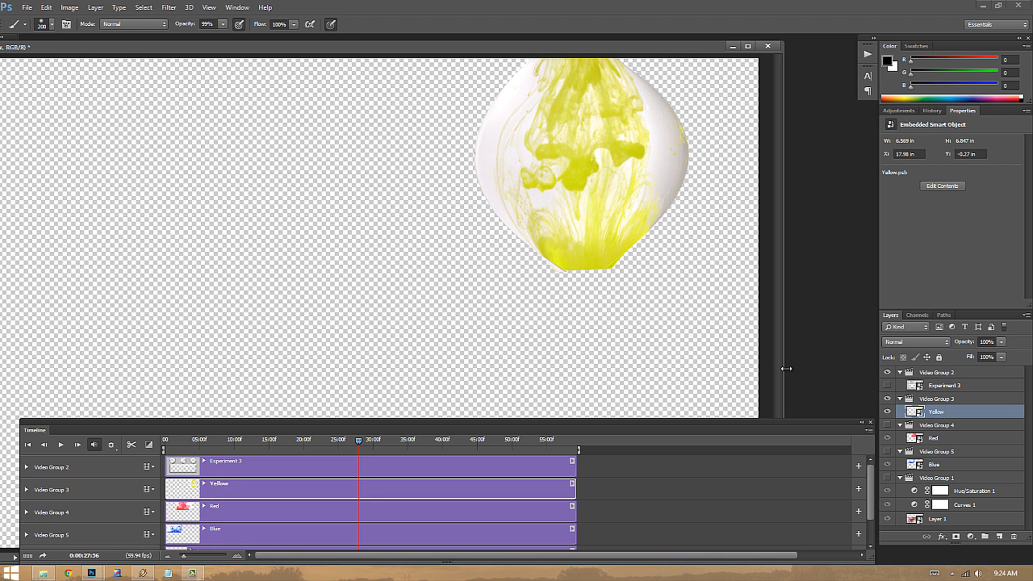
Show the Experiment 3 overlay and distort the Yellow clip, pulling its bottom corners up and inward to clear the rectangular window
left_click(882, 385)
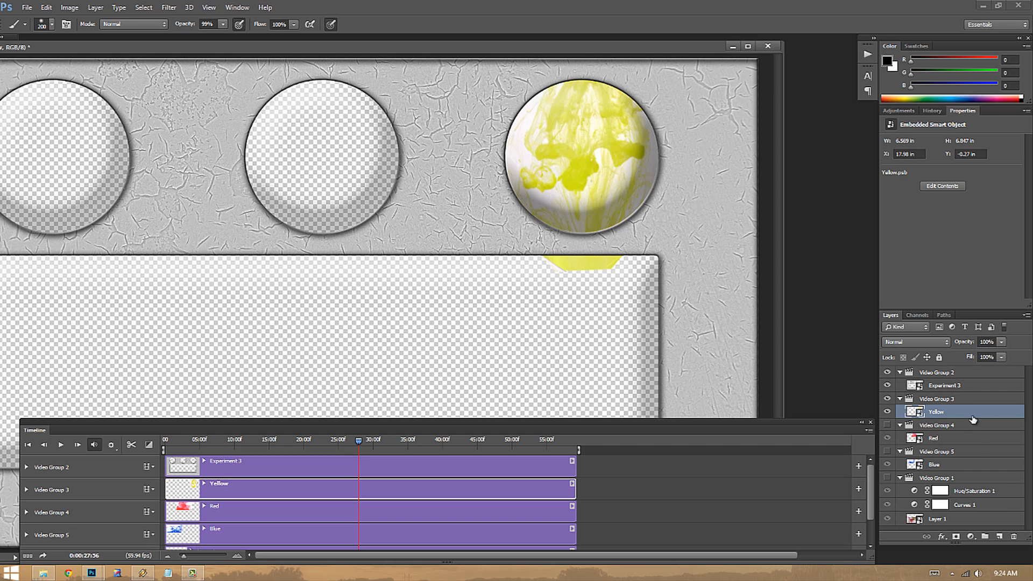
key("ctrl+t")
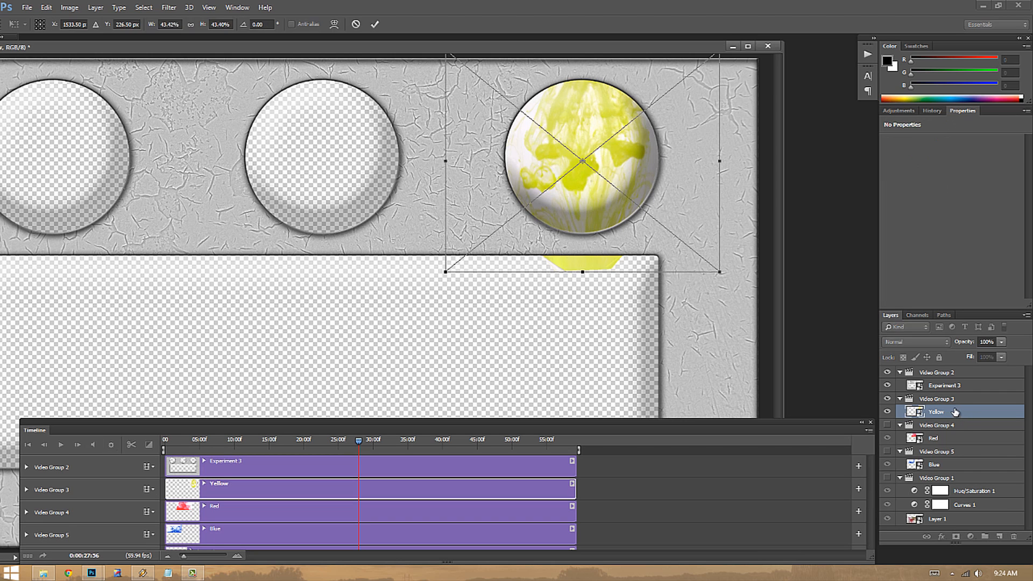
left_click_drag(446, 272, 465, 237)
left_click_drag(722, 274, 700, 239)
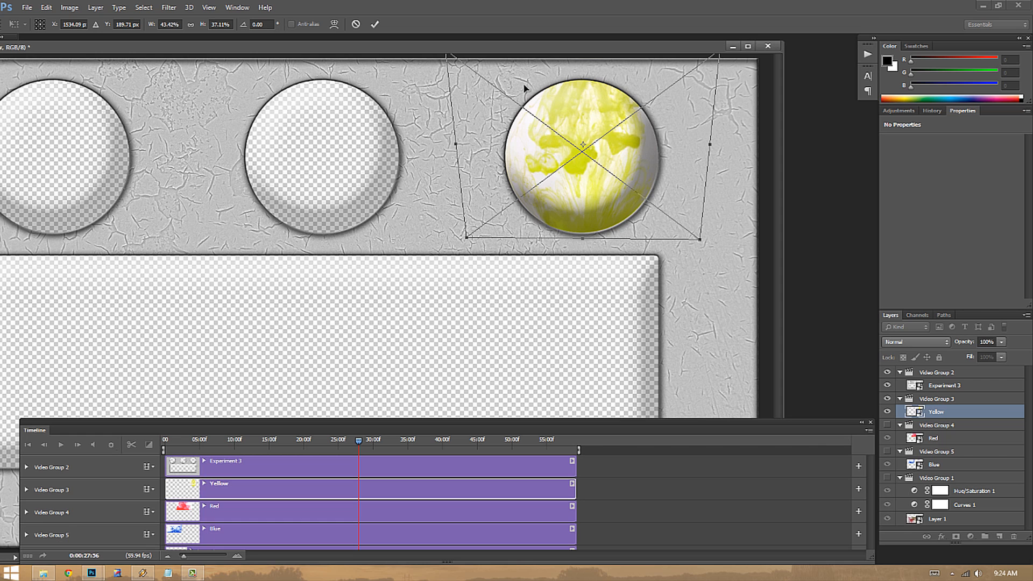
mouse_move(468, 238)
left_mouse_down()
mouse_move(479, 231)
mouse_move(474, 242)
left_mouse_up()
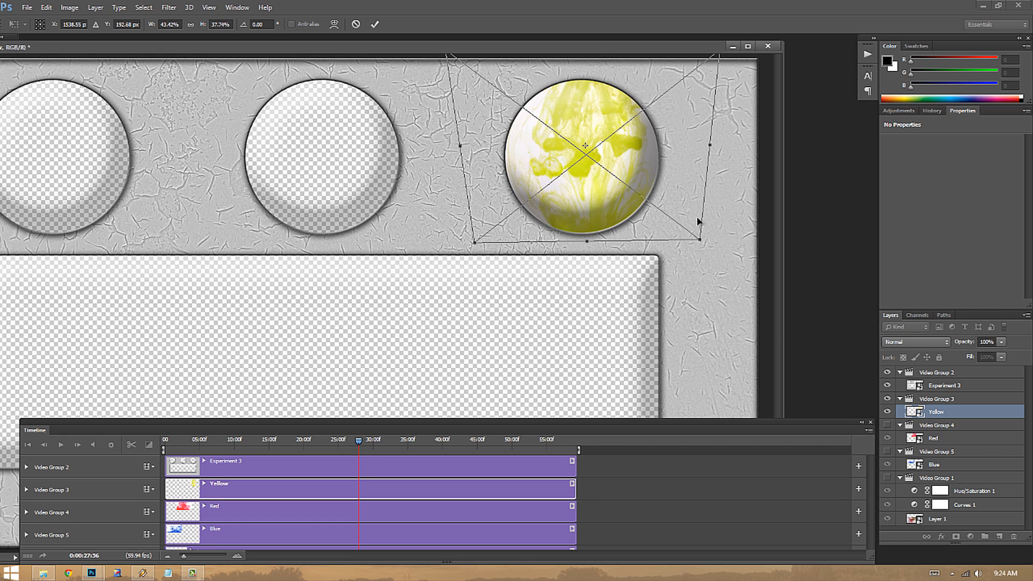
left_click_drag(702, 243, 682, 250)
key("Return")
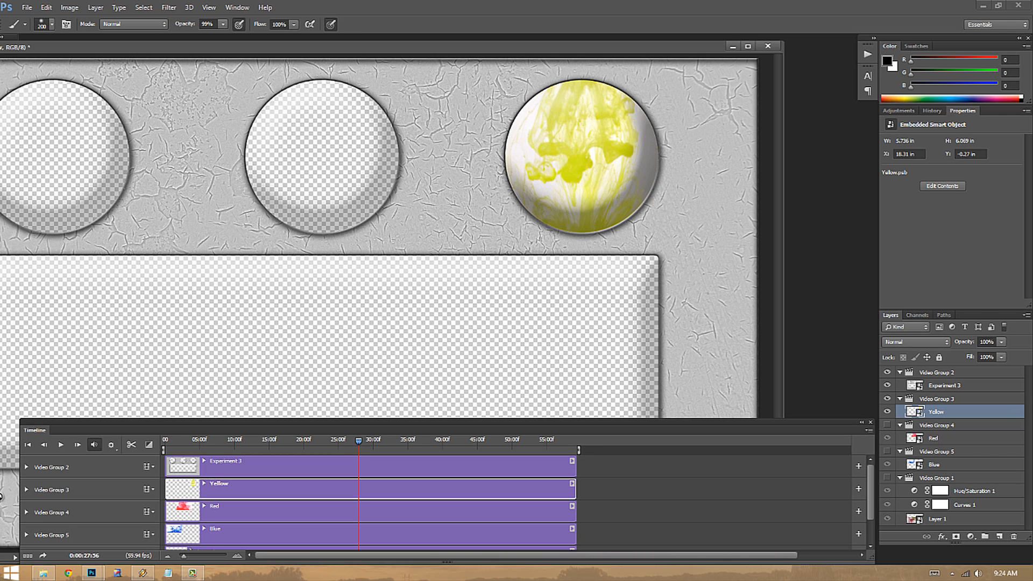
Play back the timeline to check how the Yellow clip fills its circular window, and stop playback
left_click(60, 445)
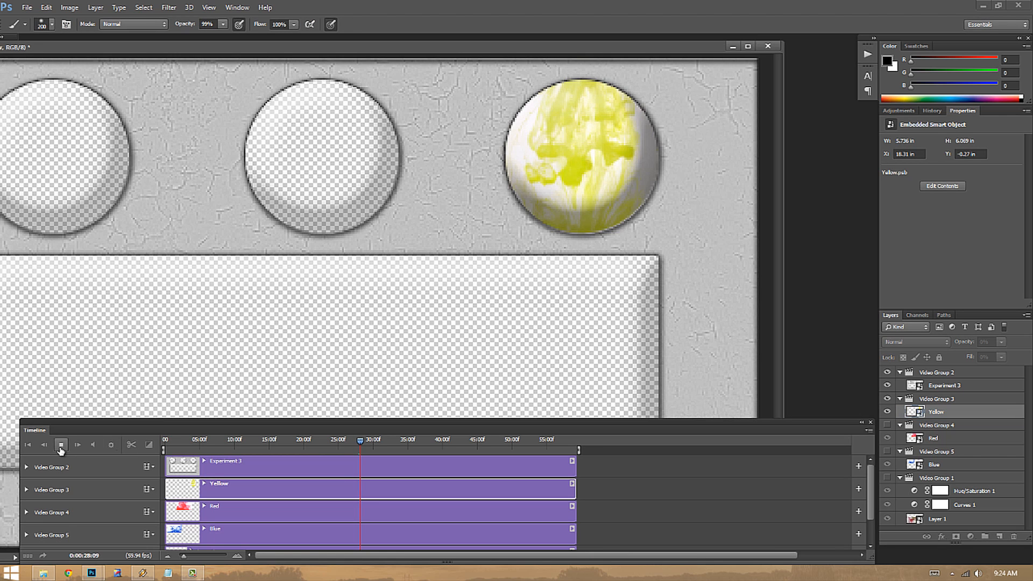
left_click(61, 446)
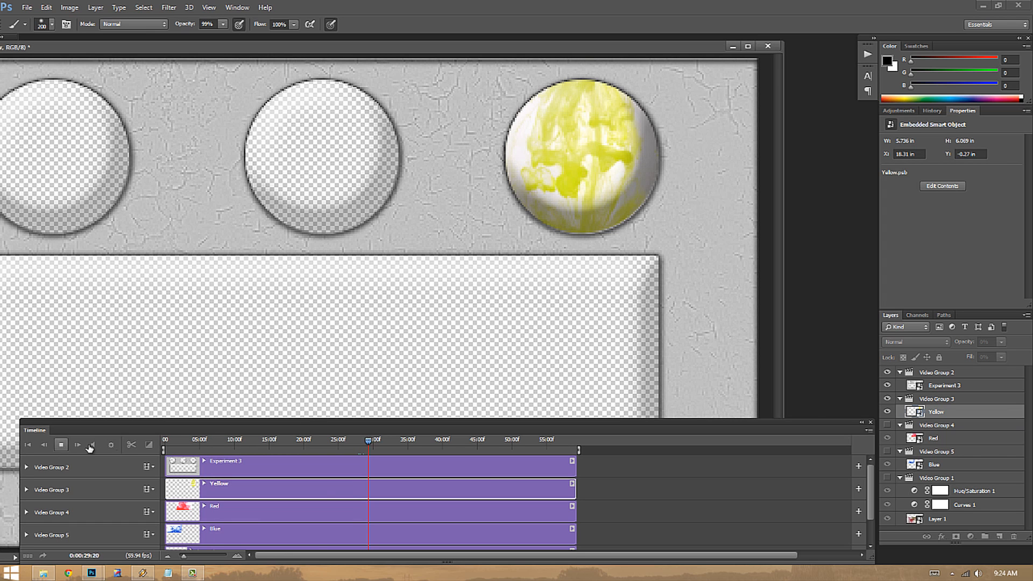
key("space")
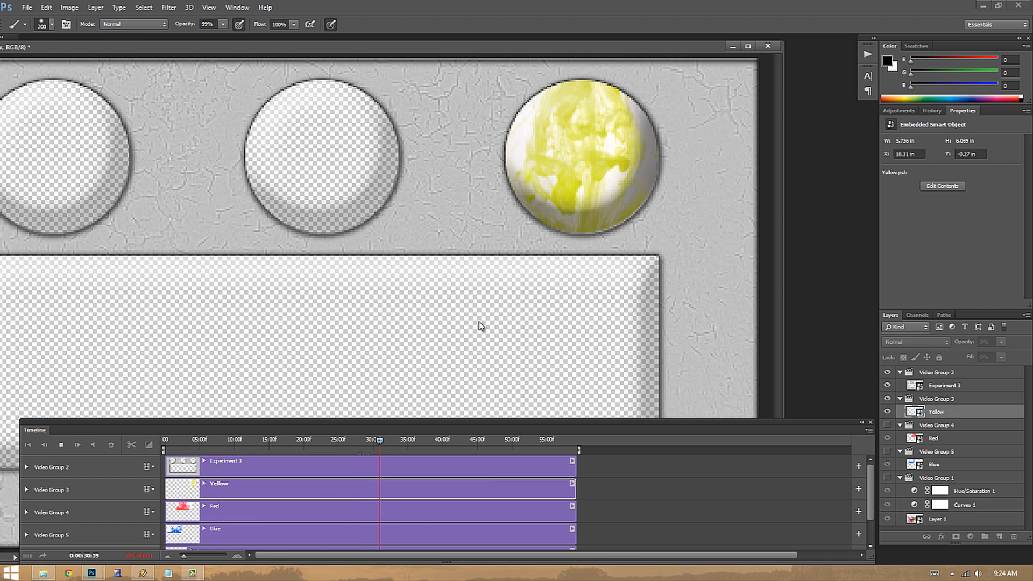
left_click(59, 445)
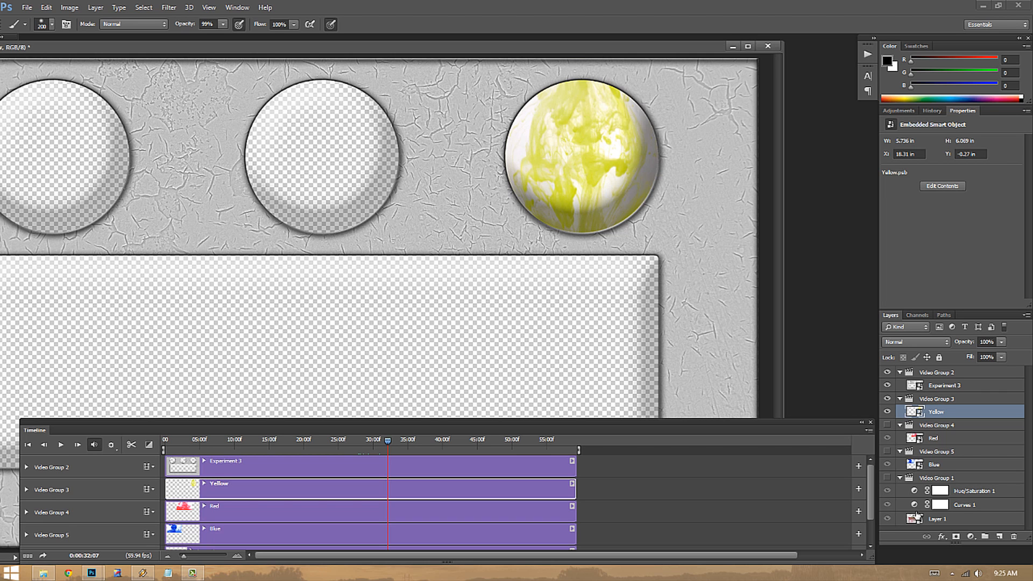
With Video Group 4 shown and Experiment 3 hidden, warp the Red clip by pulling its four corners inward toward the middle
left_click(887, 425)
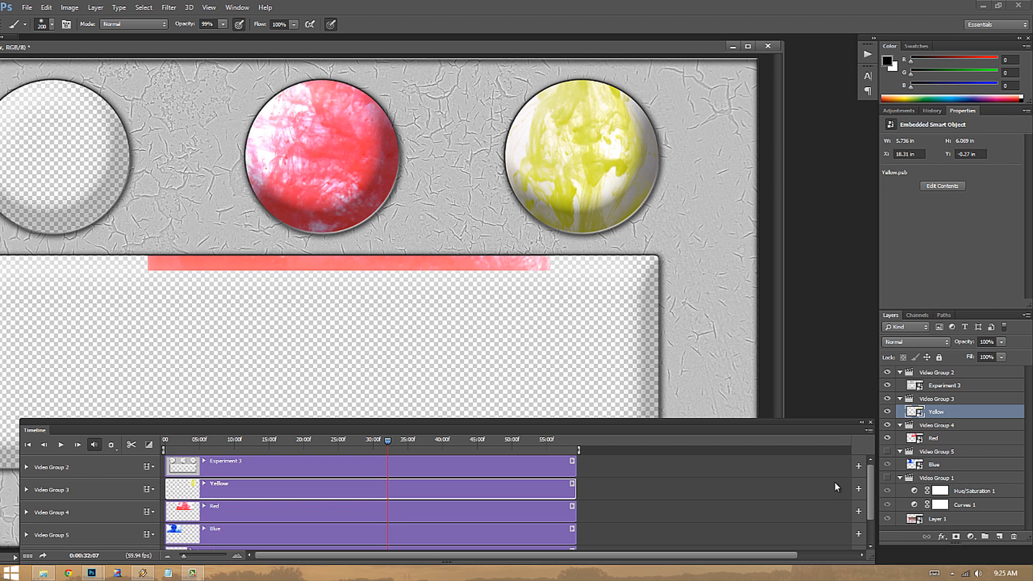
left_click(886, 385)
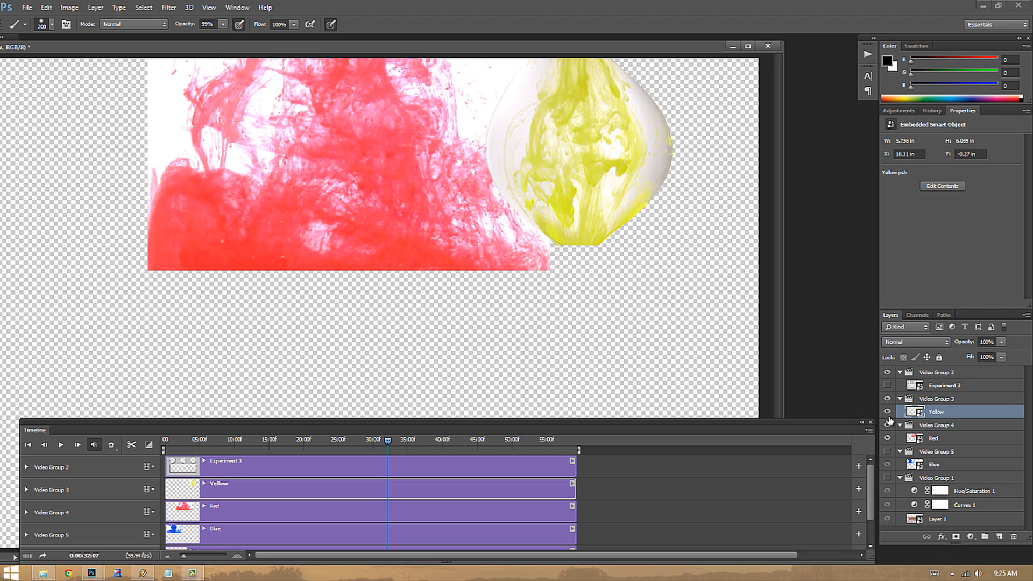
left_click(939, 437)
left_click(46, 8)
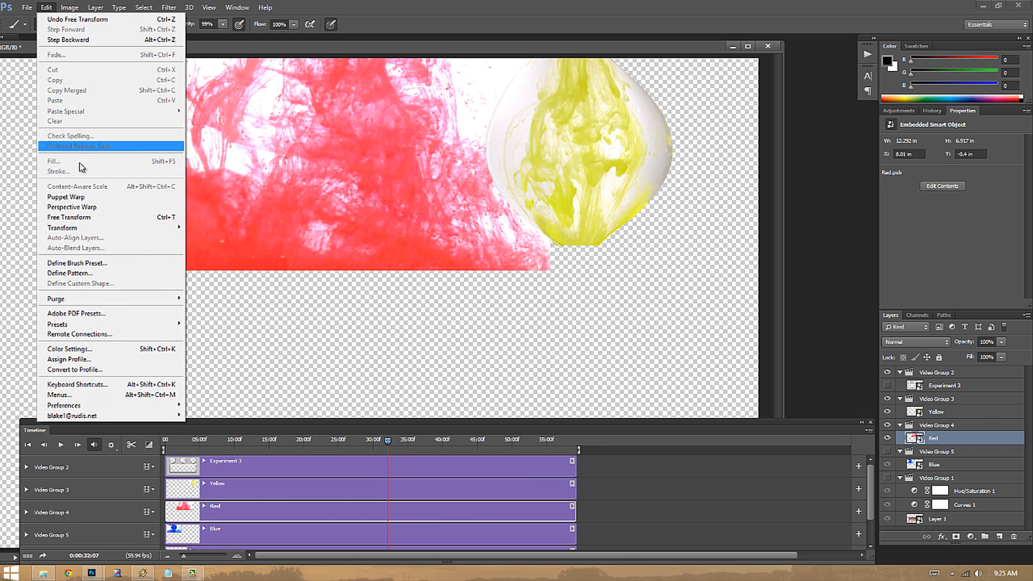
mouse_move(86, 228)
left_click(210, 293)
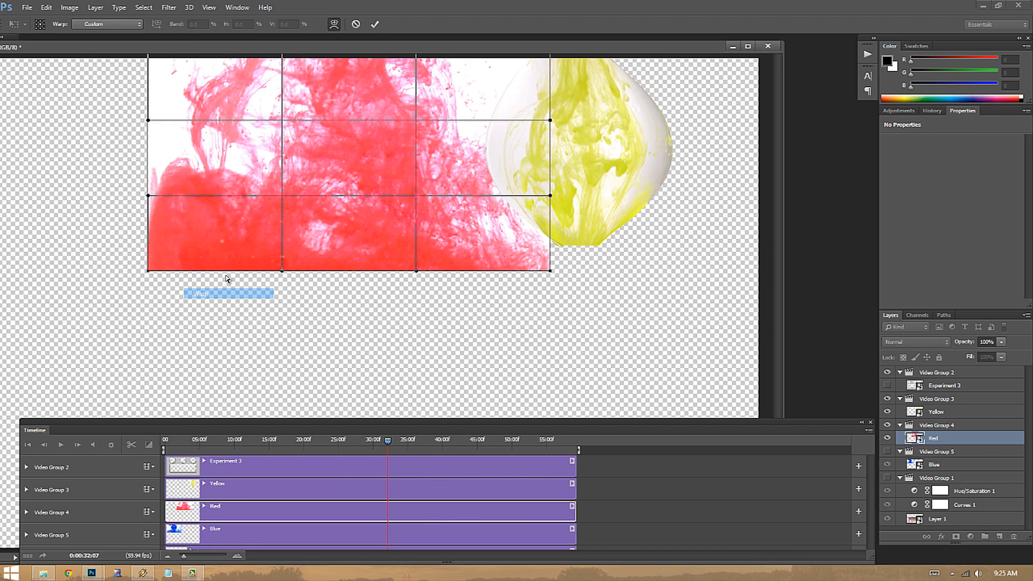
left_click_drag(151, 273, 285, 268)
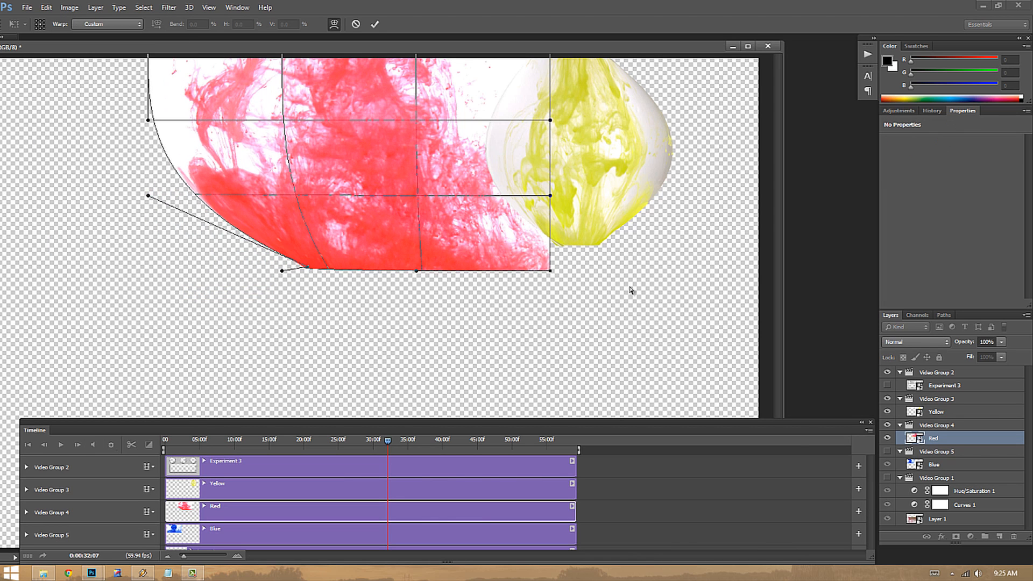
left_click_drag(552, 274, 344, 272)
left_click_drag(278, 61, 416, 60)
left_click_drag(664, 58, 532, 59)
Narrow the warped Red clip's sides, adjust its bottom corners, and apply the warp
left_click_drag(567, 159, 562, 159)
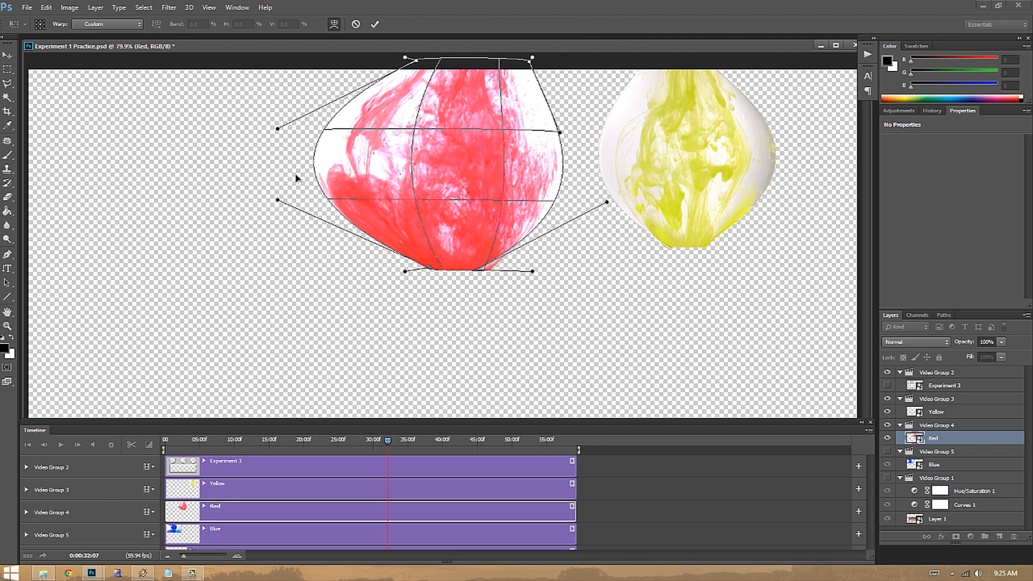
left_click_drag(327, 169, 369, 169)
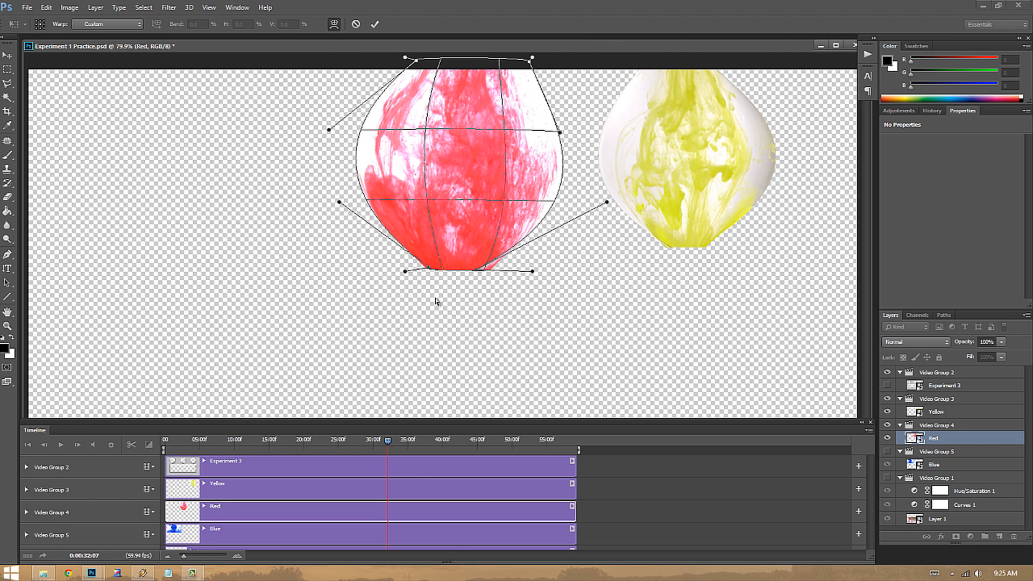
left_click_drag(426, 268, 490, 260)
key("Return")
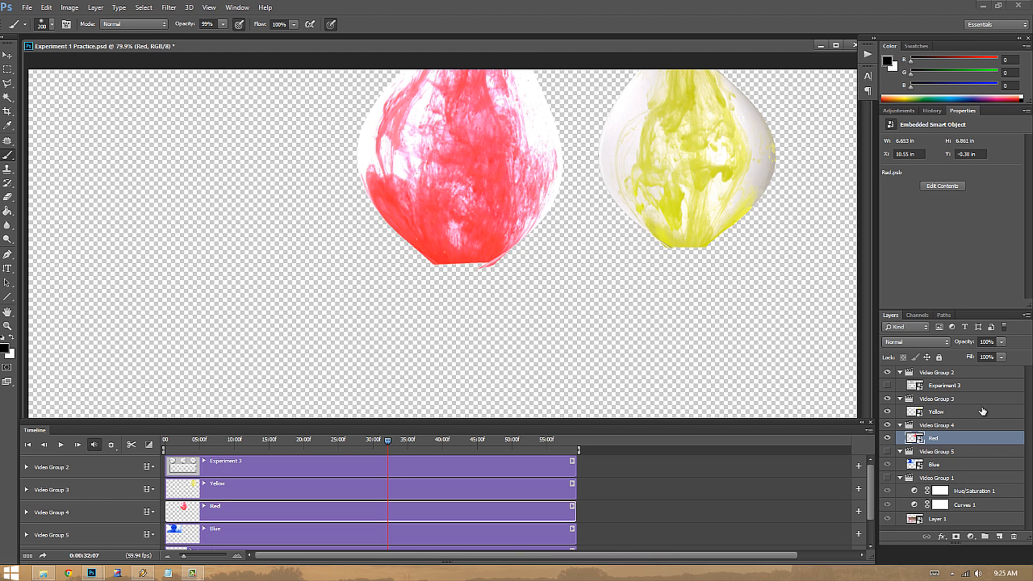
Show the Experiment 3 overlay and distort the Red clip, raising its bottom corners out of the rectangular window
left_click(887, 385)
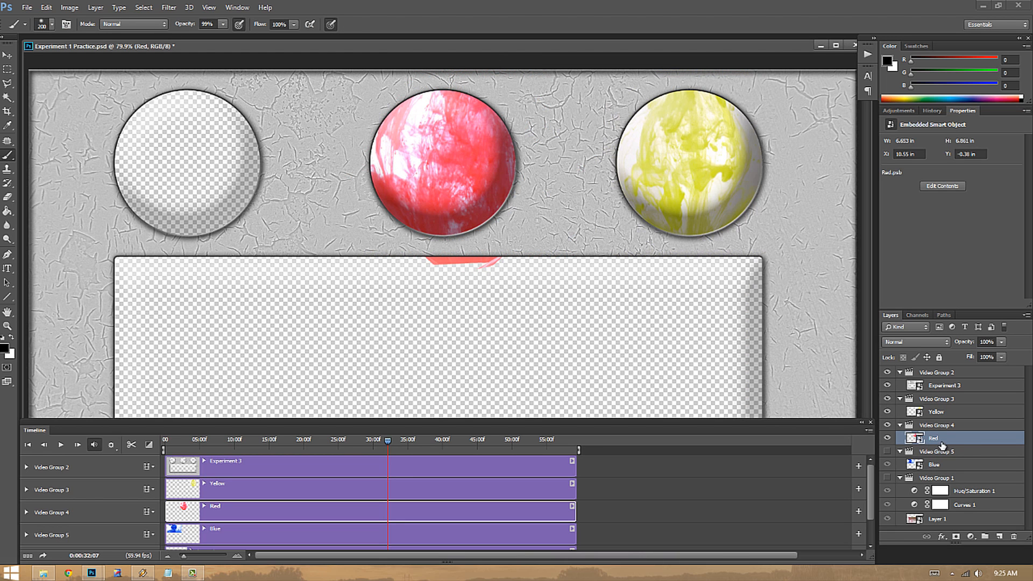
key("ctrl+t")
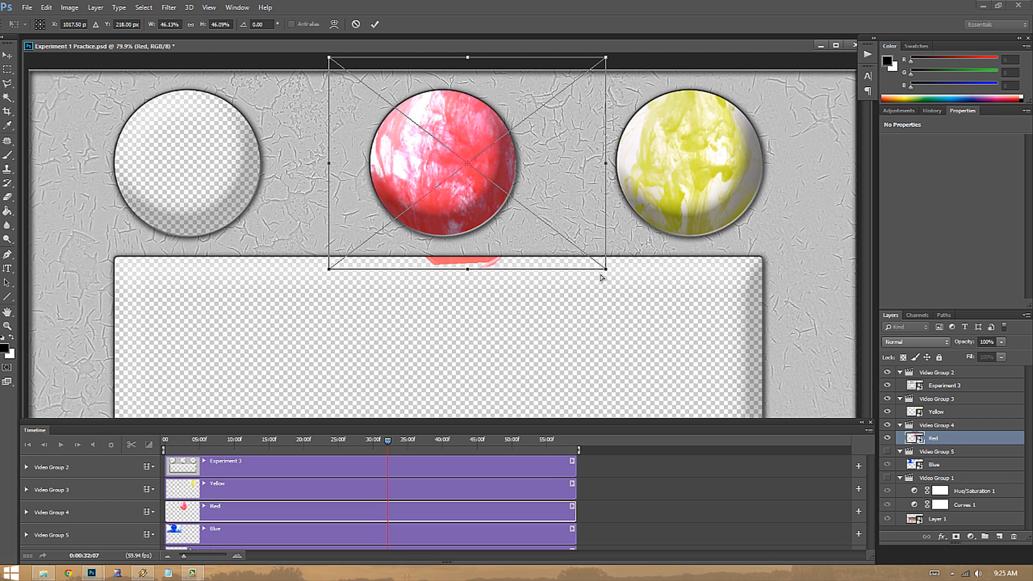
left_click_drag(606, 271, 560, 241)
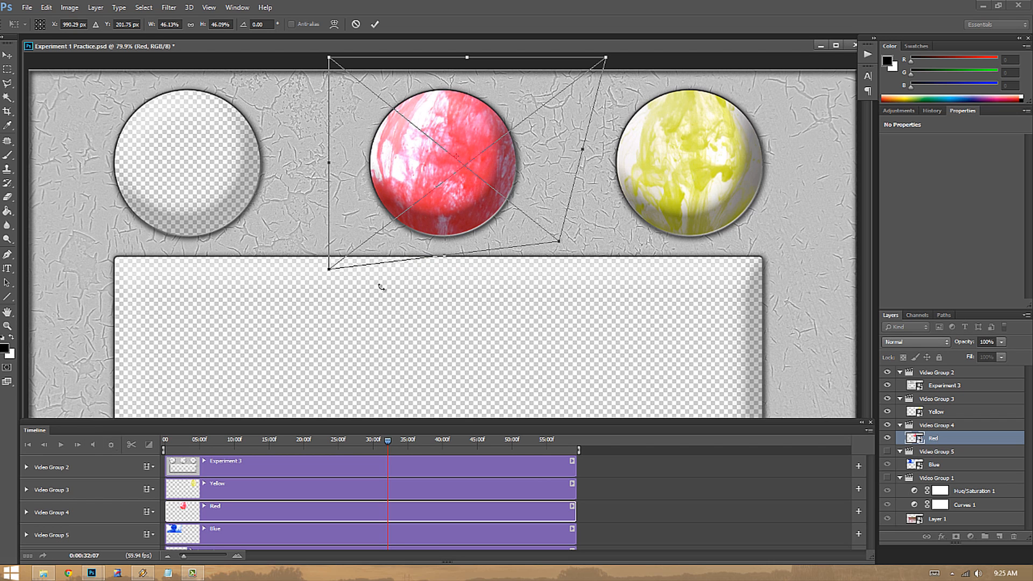
left_click_drag(334, 279, 337, 246)
mouse_move(559, 245)
left_mouse_down()
mouse_move(530, 245)
mouse_move(555, 249)
mouse_move(541, 245)
left_mouse_up()
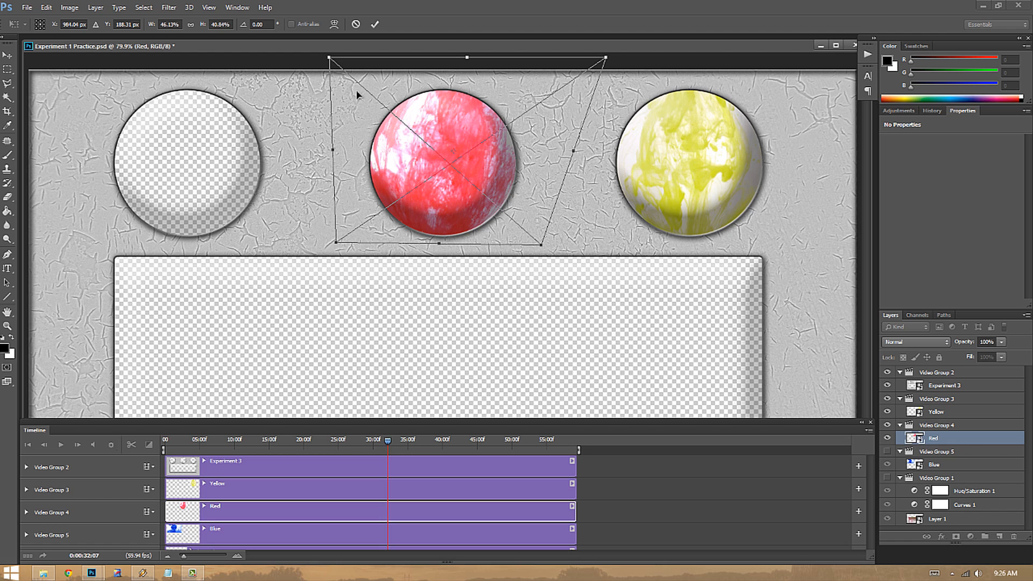
key("Return")
key("b")
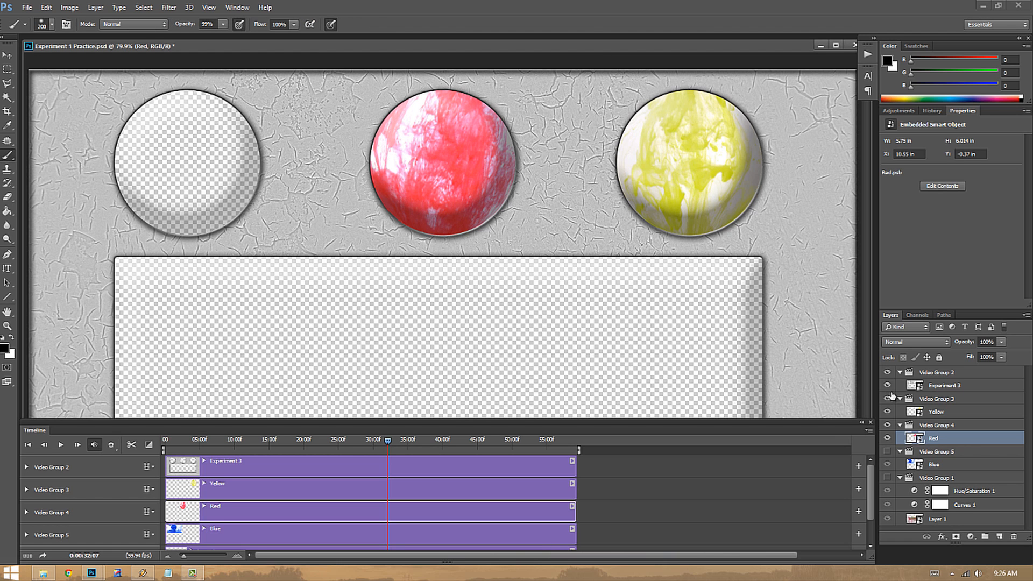
With Experiment 3 hidden and Video Group 5 shown, warp the Blue clip by pulling its four corners inward into a rounded shape
left_click(886, 385)
left_click(922, 465)
left_click(887, 452)
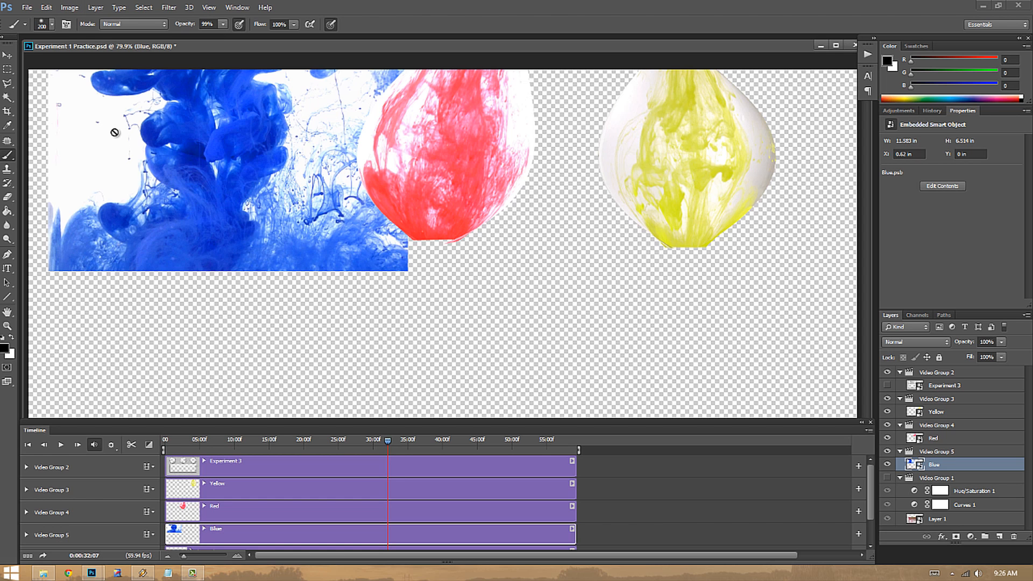
left_click(46, 7)
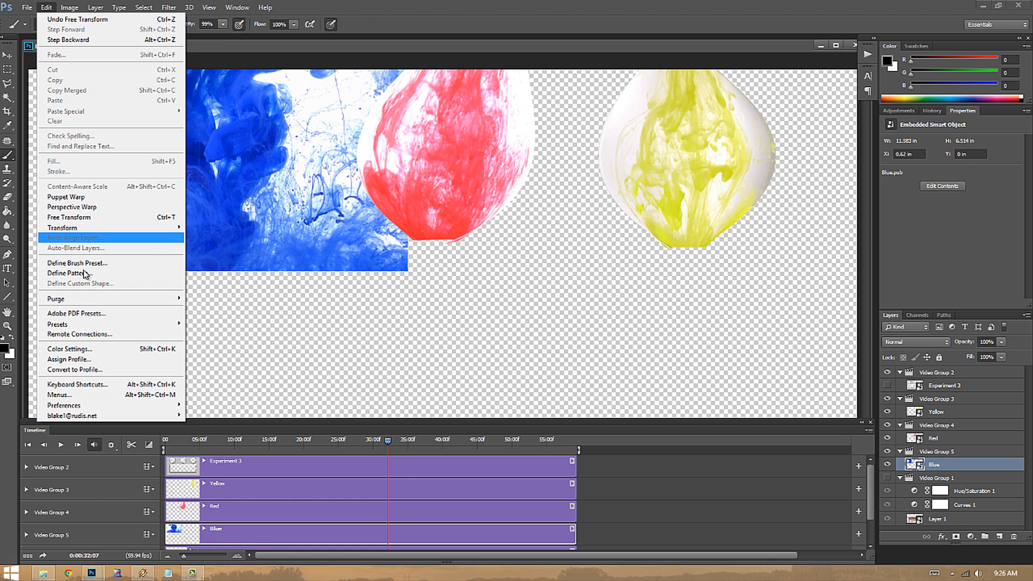
mouse_move(108, 228)
left_click(198, 295)
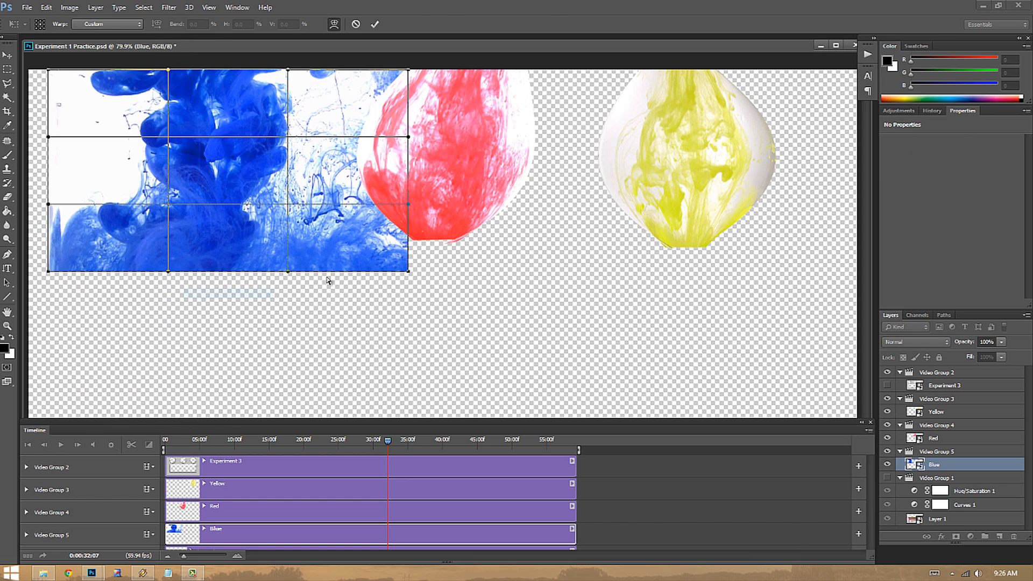
left_click_drag(412, 270, 247, 271)
left_click_drag(48, 272, 192, 265)
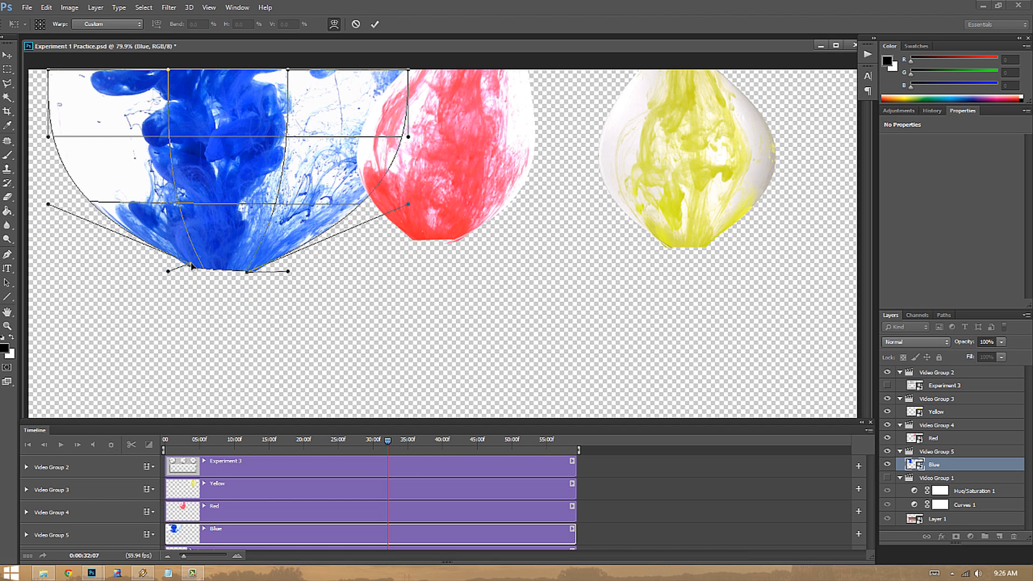
scroll(301, 138, "up", 1)
left_click_drag(429, 57, 301, 53)
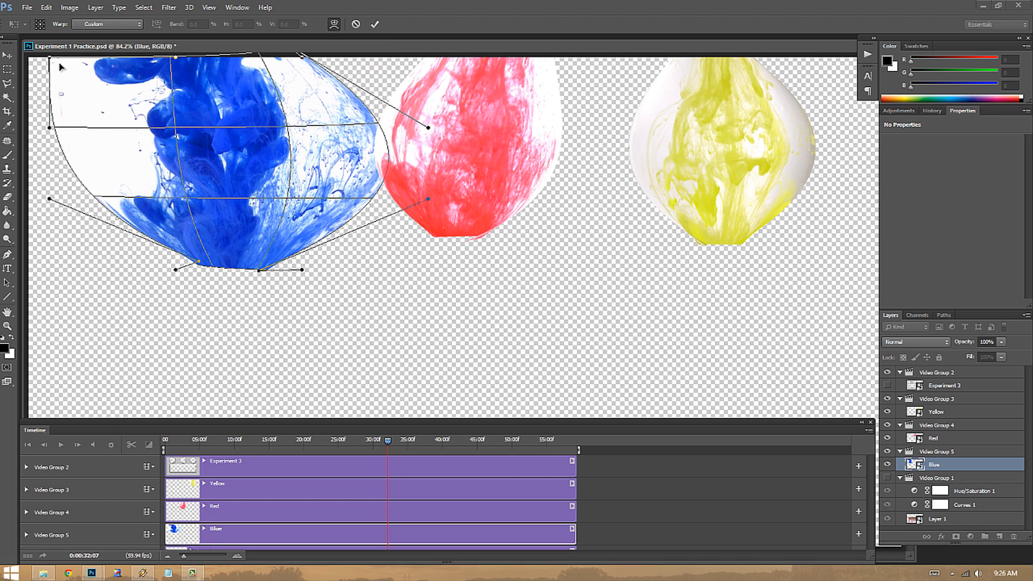
left_click_drag(49, 56, 175, 54)
Narrow the warped Blue clip's sides, even out its top and bottom corners, and apply the warp
left_click_drag(89, 162, 129, 162)
left_click_drag(389, 168, 347, 165)
left_click_drag(259, 267, 196, 257)
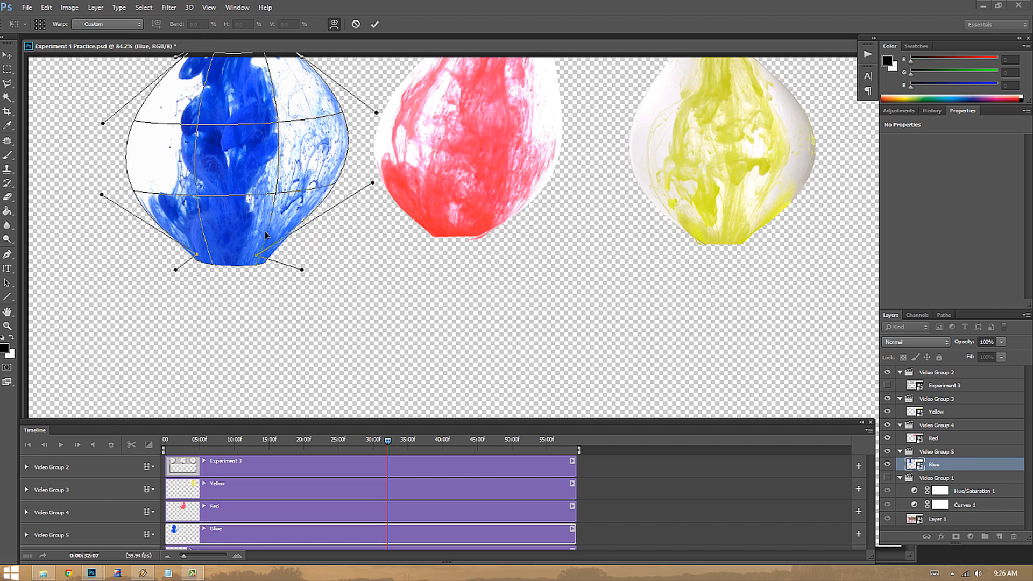
left_click_drag(348, 147, 326, 151)
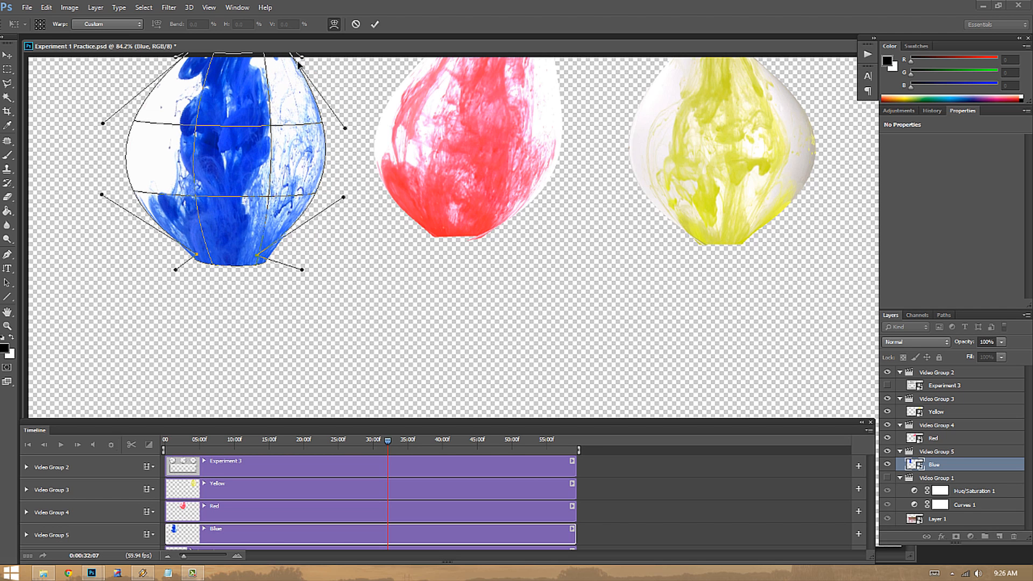
scroll(297, 64, "down", 1)
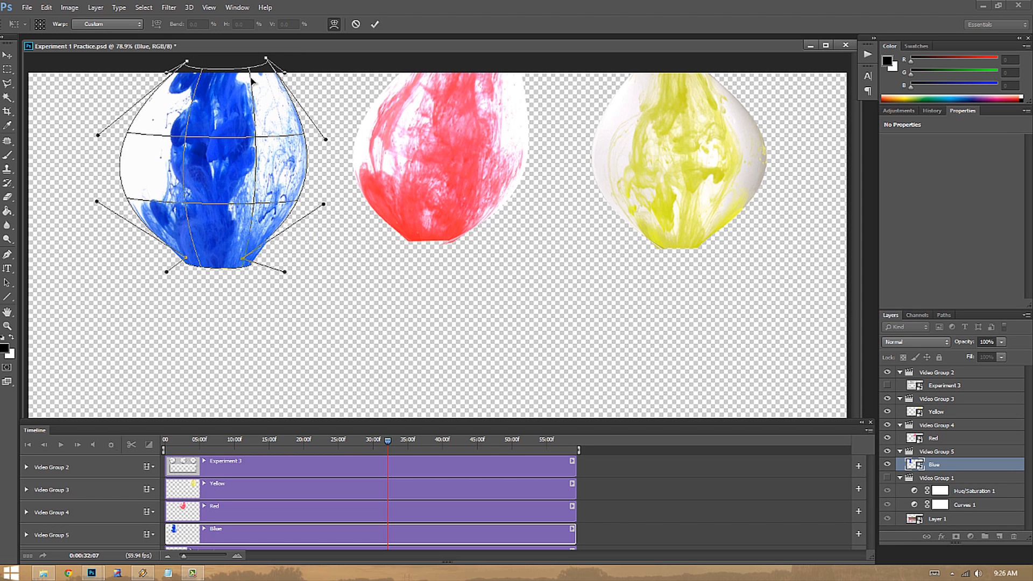
mouse_move(265, 58)
left_mouse_down()
mouse_move(247, 77)
mouse_move(186, 75)
mouse_move(191, 83)
left_mouse_up()
key("Return")
key("b")
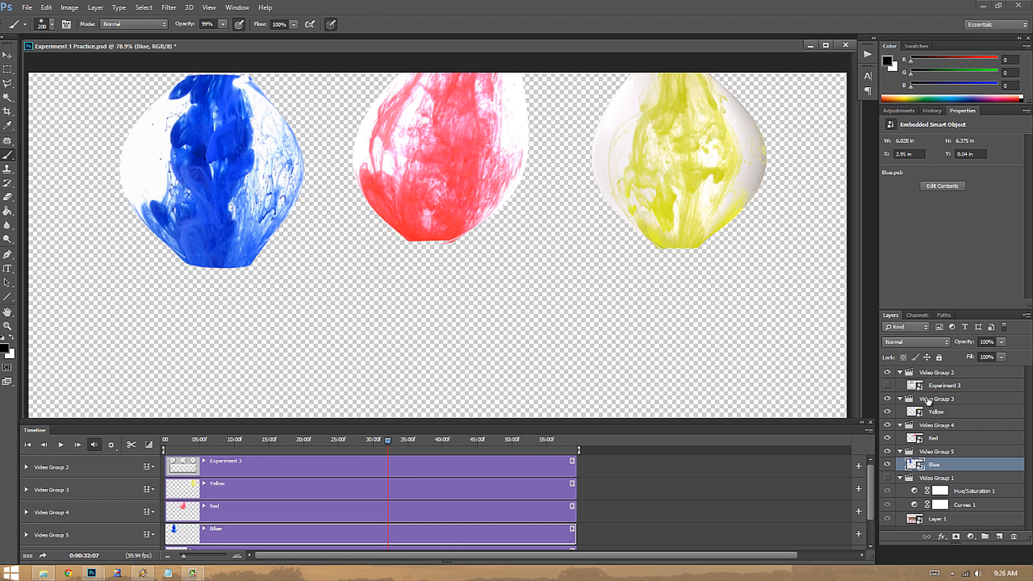
Show the Experiment 3 overlay, center the Blue clip in its circular window, and distort its bottom corners upward out of the rectangular window
left_click(887, 385)
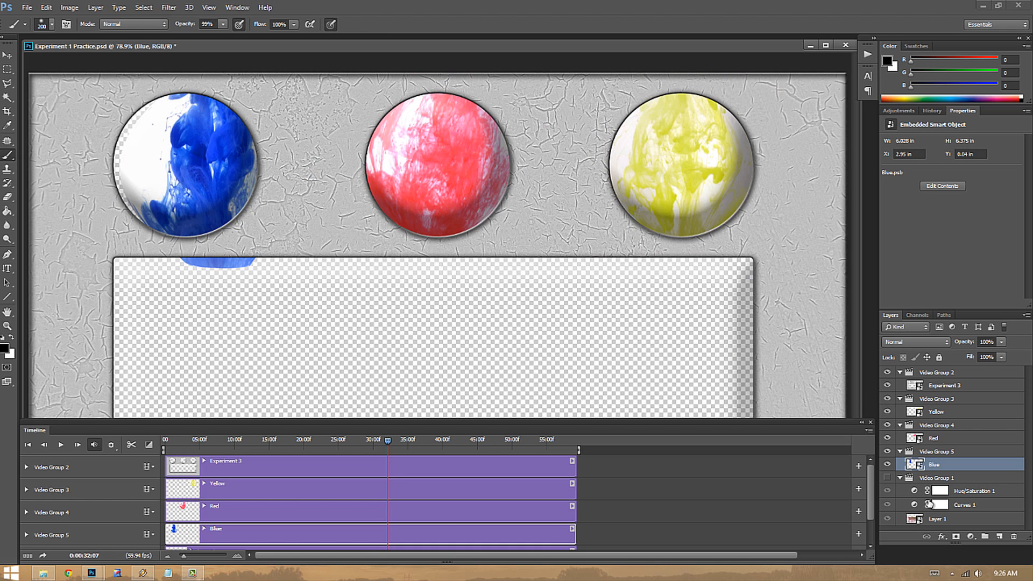
key("ctrl+t")
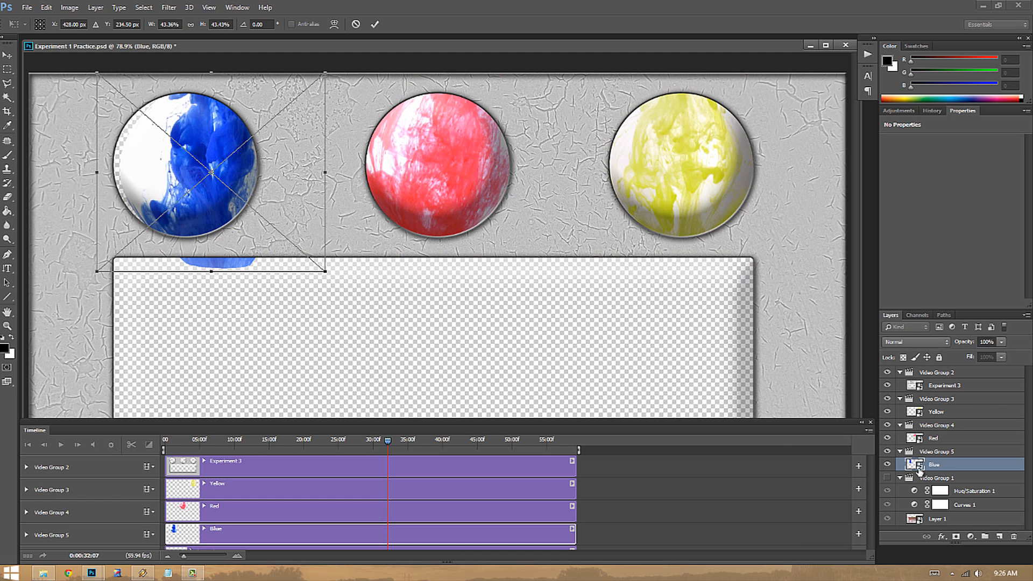
left_click_drag(314, 196, 292, 234)
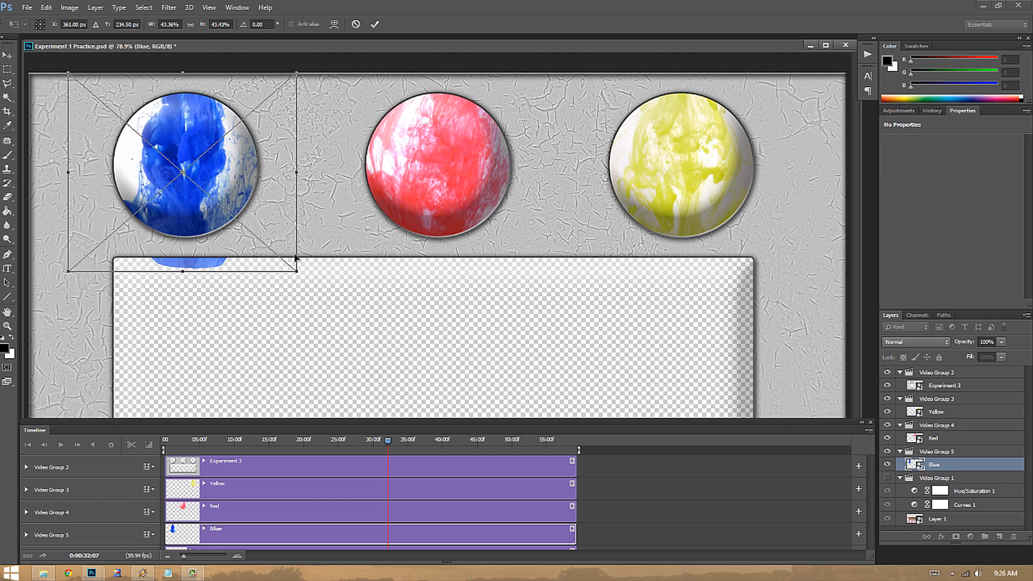
left_click_drag(293, 271, 286, 243)
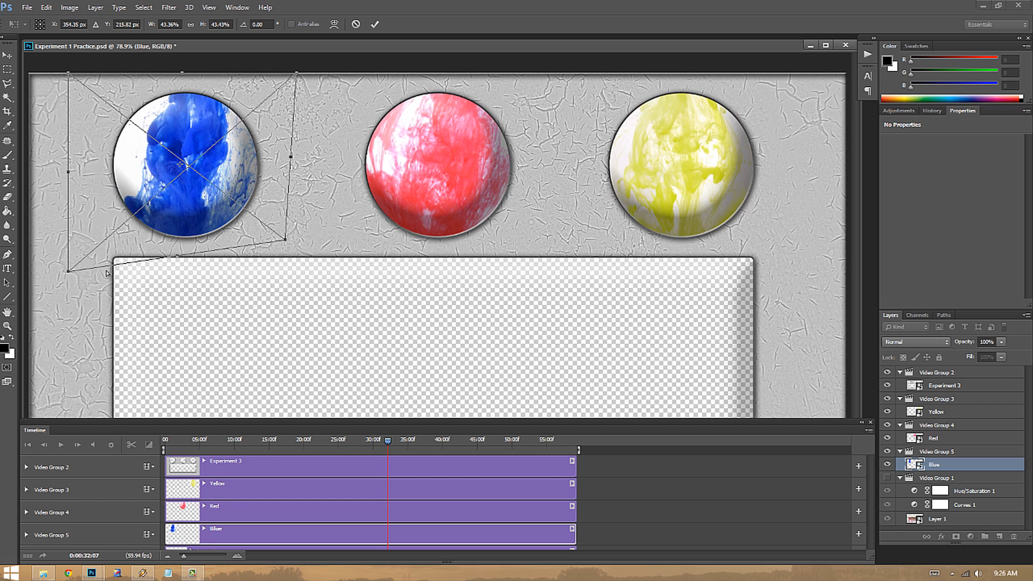
left_click_drag(68, 271, 92, 248)
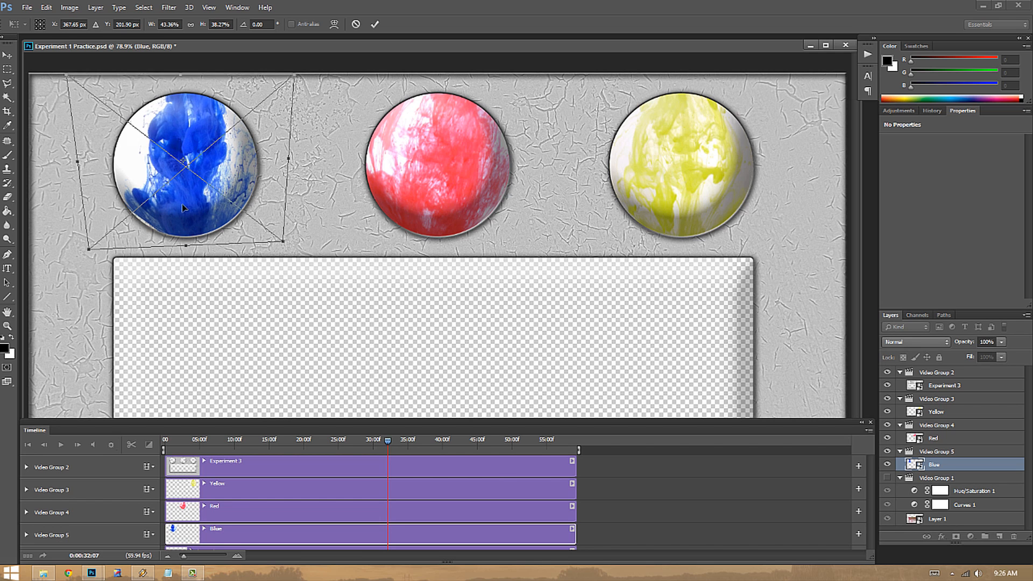
left_click_drag(177, 220, 183, 207)
key("Return")
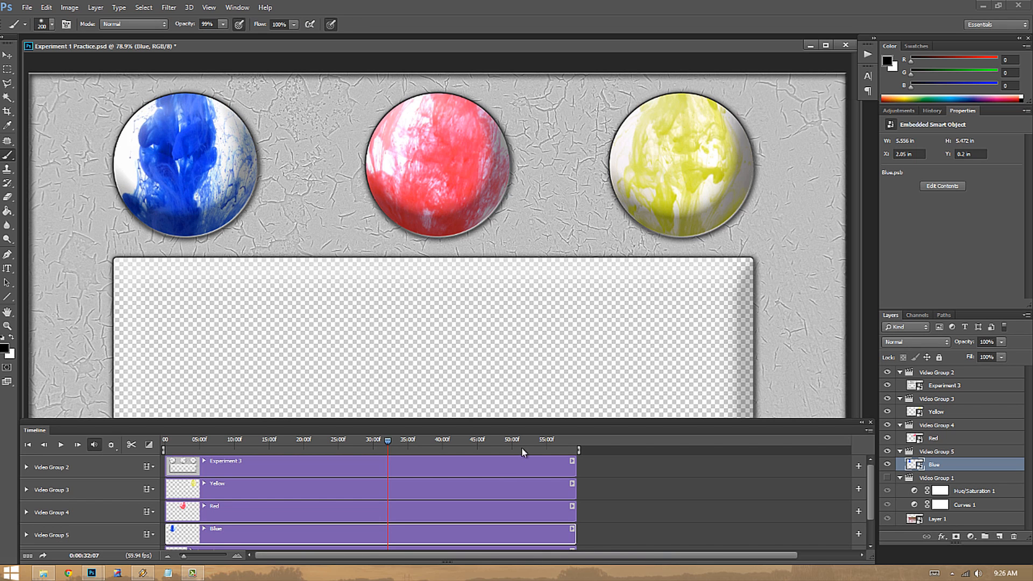
Show Video Group 1 and play back the full composition to check all four clips
left_click(887, 477)
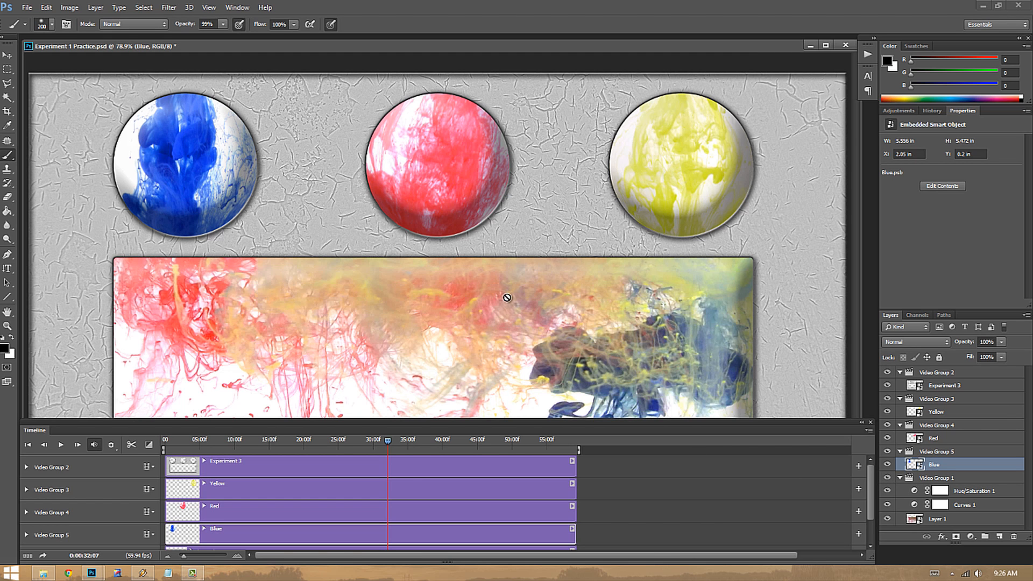
left_click(61, 444)
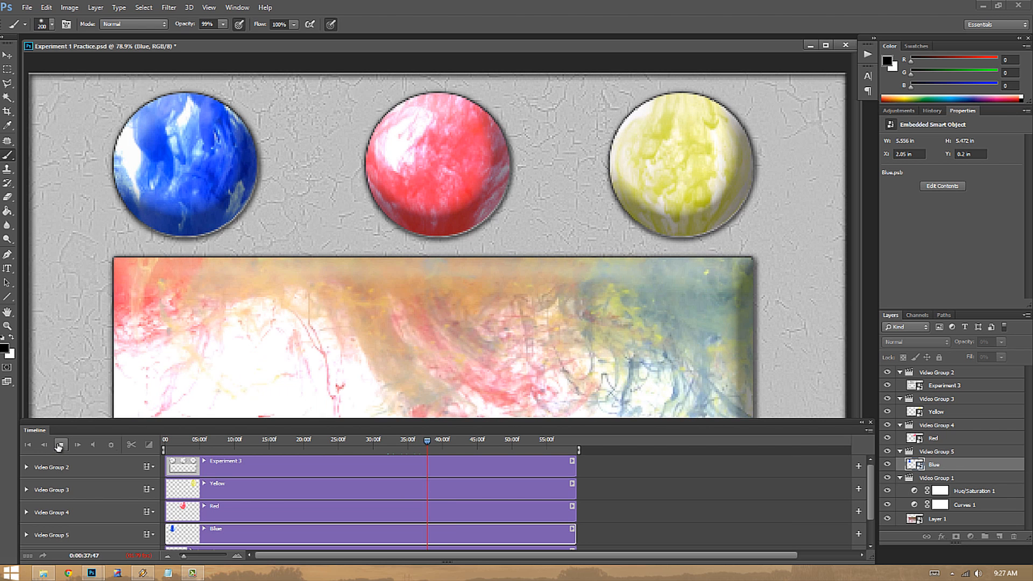
left_click(59, 446)
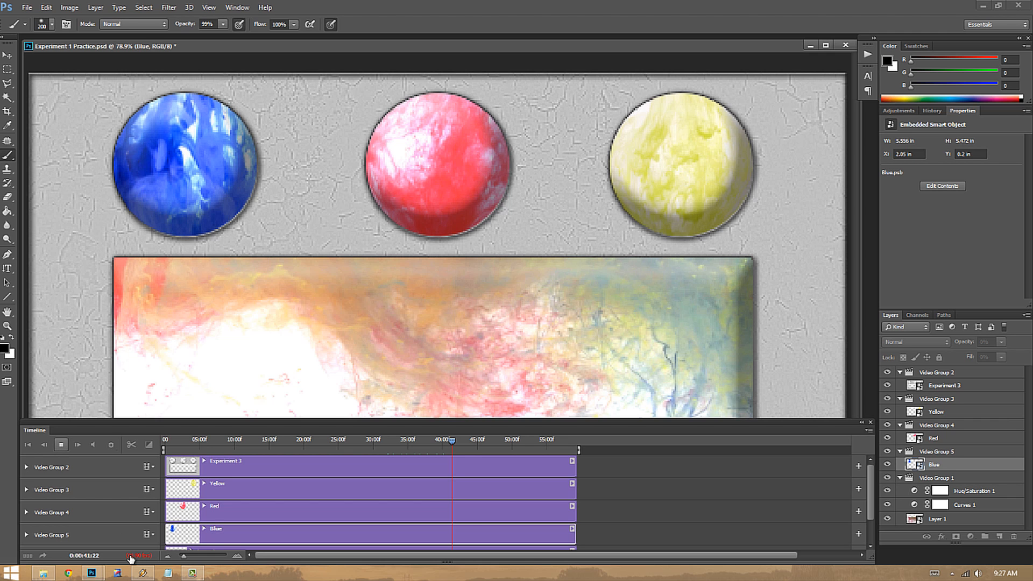
left_click(58, 443)
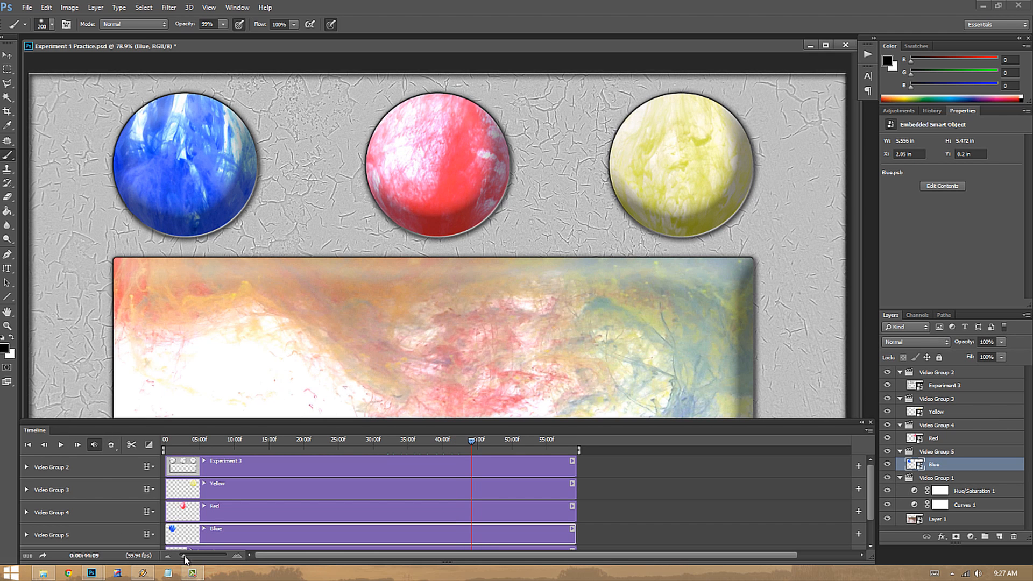
Remove the fade transitions from the start and end of the Layer 1 clip
scroll(262, 480, "down", 1)
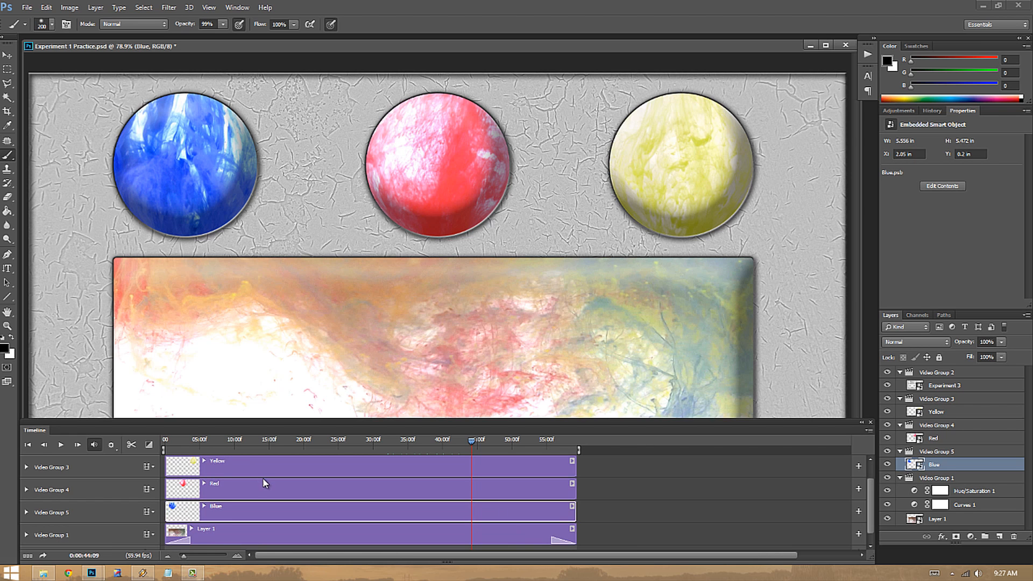
left_click(184, 541)
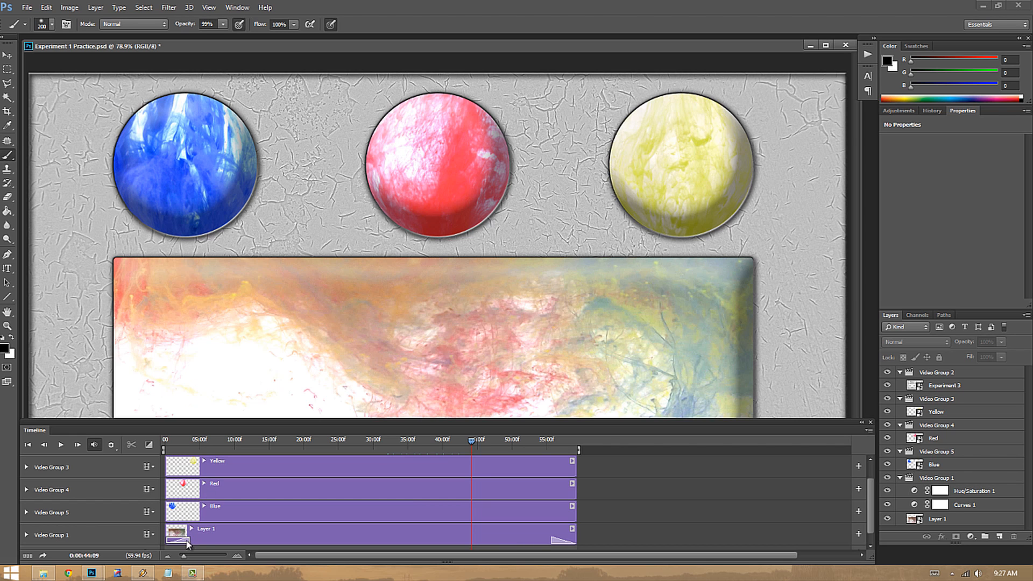
left_click_drag(189, 540, 167, 540)
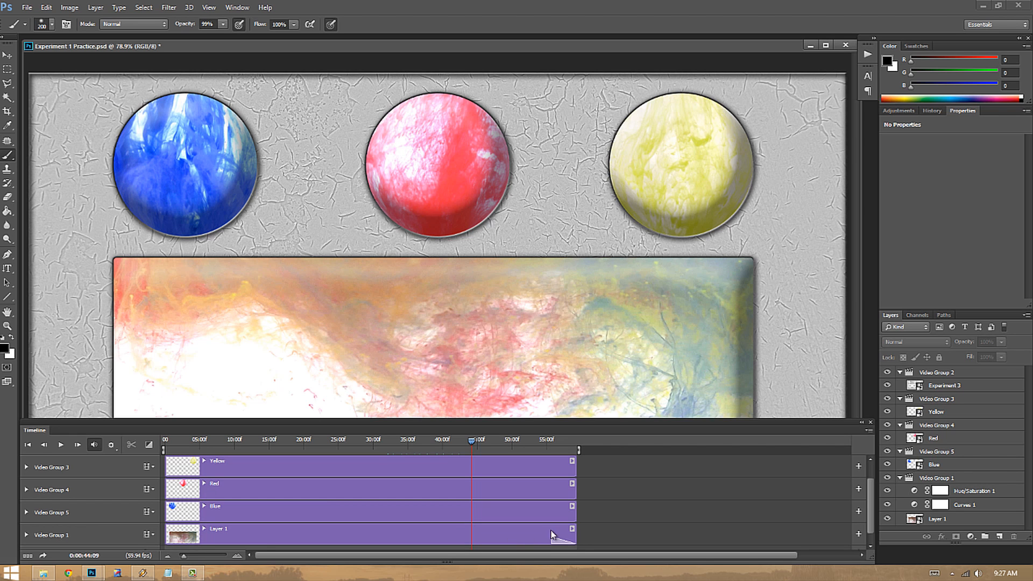
left_click_drag(562, 541, 575, 541)
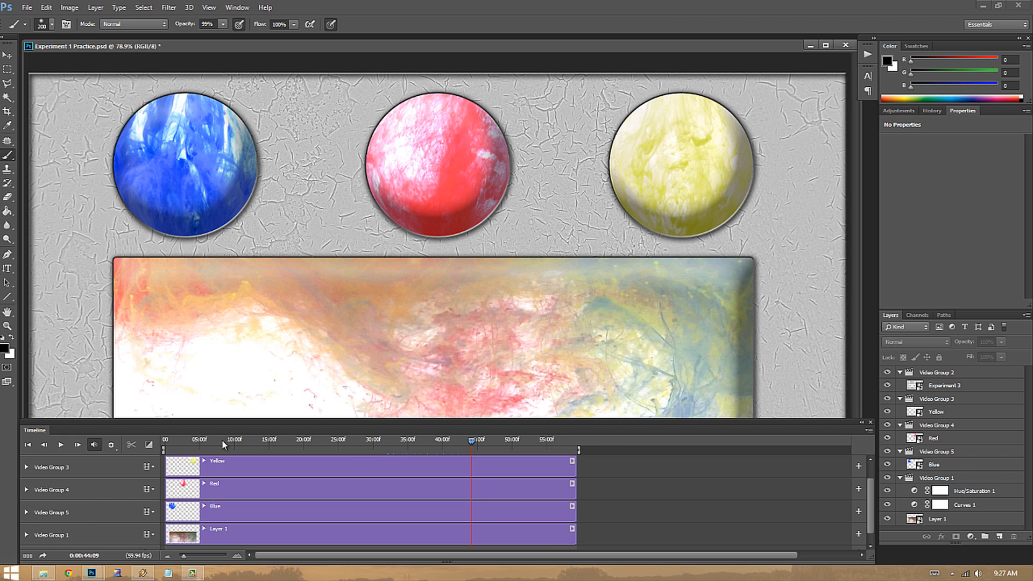
Select the Yellow, Red, Blue and Layer 1 clips and add a Fade With White transition to the start of each
left_click(149, 447)
left_click(430, 472)
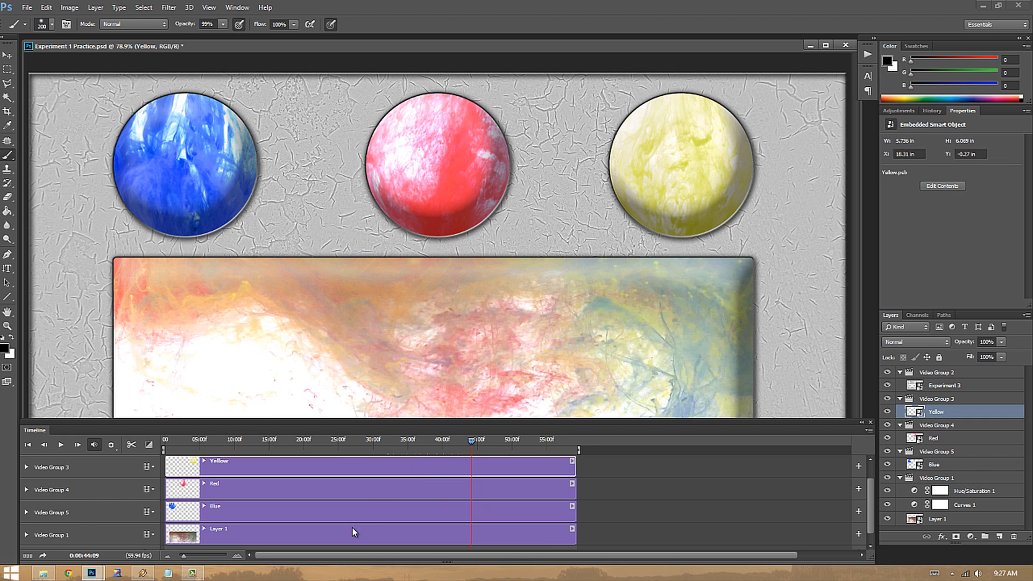
left_click(356, 531, "shift")
left_click(149, 445)
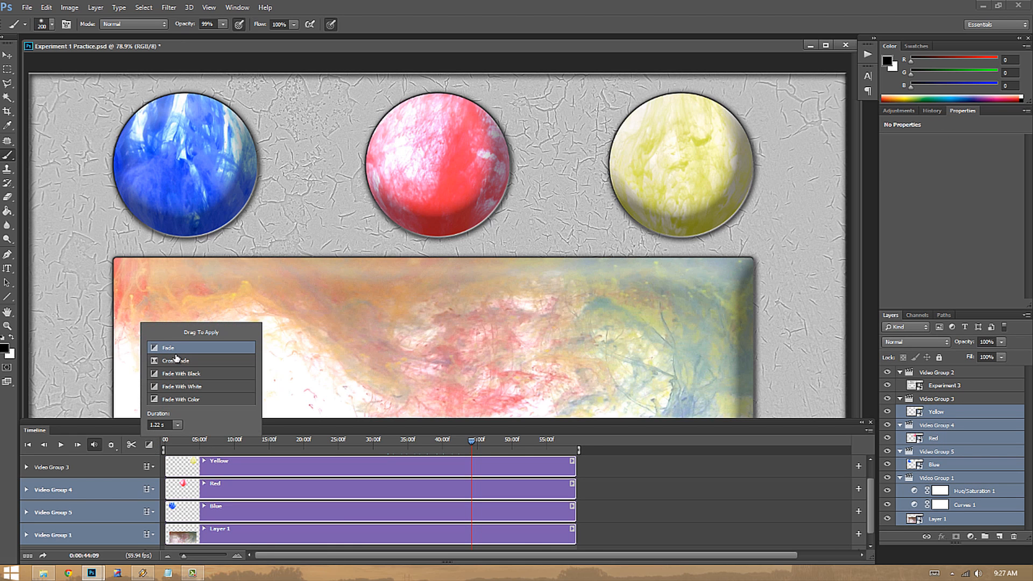
left_click_drag(177, 386, 173, 473)
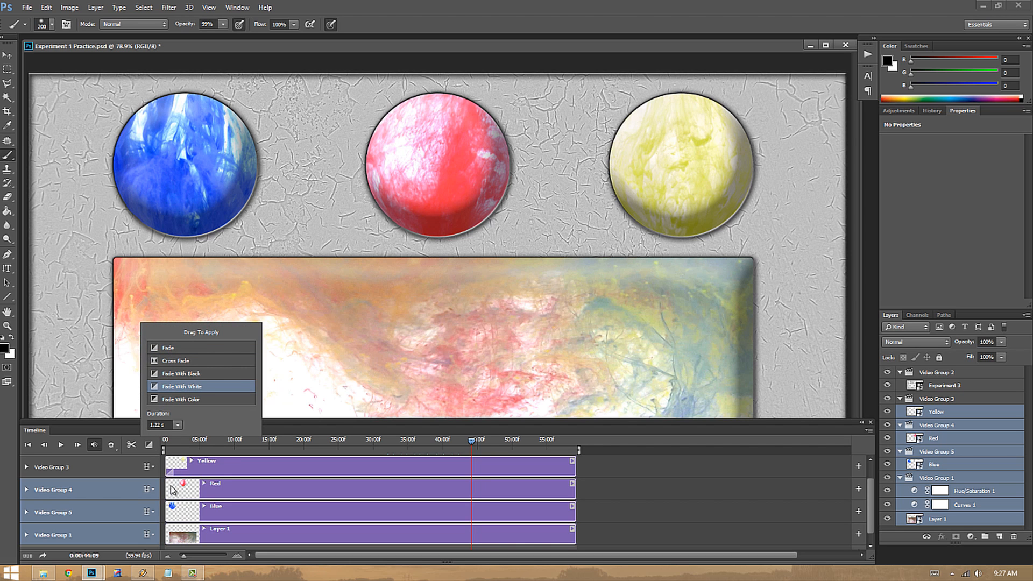
mouse_move(178, 386)
left_mouse_down()
mouse_move(186, 464)
mouse_move(171, 514)
mouse_move(177, 394)
mouse_move(170, 533)
left_mouse_up()
Add a Fade With White transition to the end of the Yellow, Red, Blue and Layer 1 clips
mouse_move(192, 388)
left_mouse_down()
mouse_move(539, 494)
mouse_move(571, 467)
left_mouse_up()
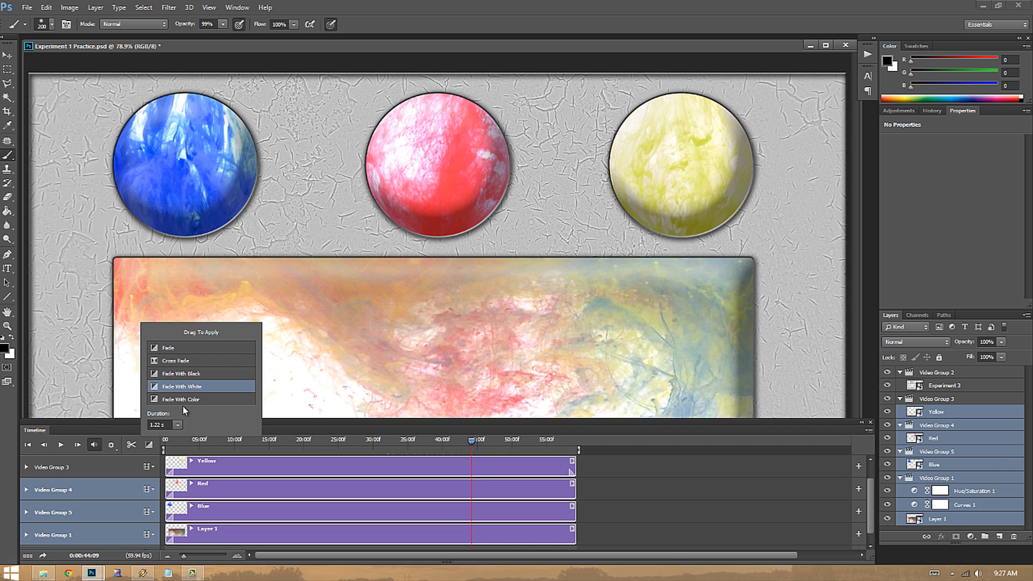
left_click(169, 424)
type("2")
key("Return")
left_click(148, 444)
left_click_drag(575, 496, 575, 496)
left_click_drag(182, 386, 570, 539)
Check the transition type and duration options of the fade at the Blue clip's end
right_click(570, 519)
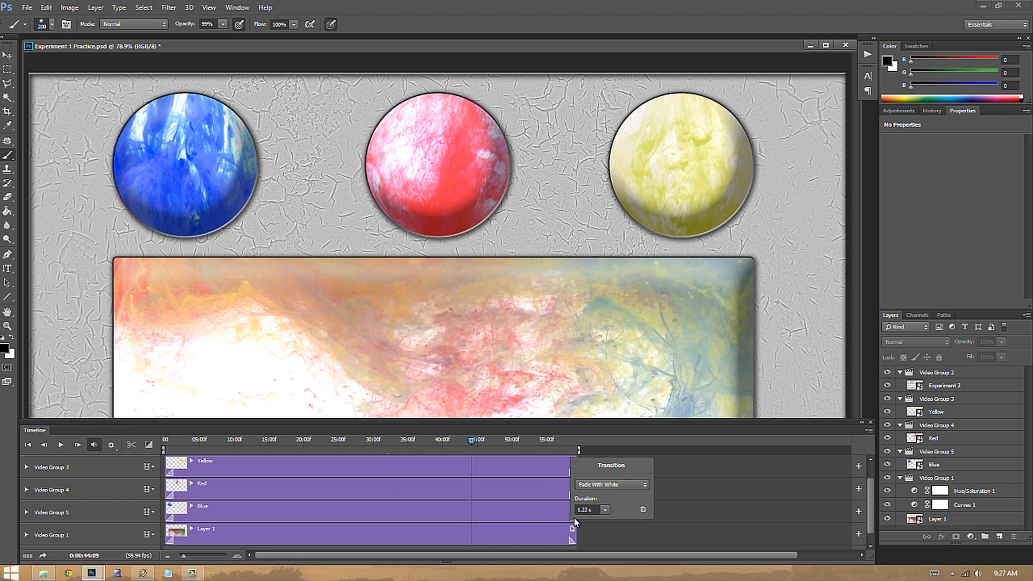
left_click(608, 484)
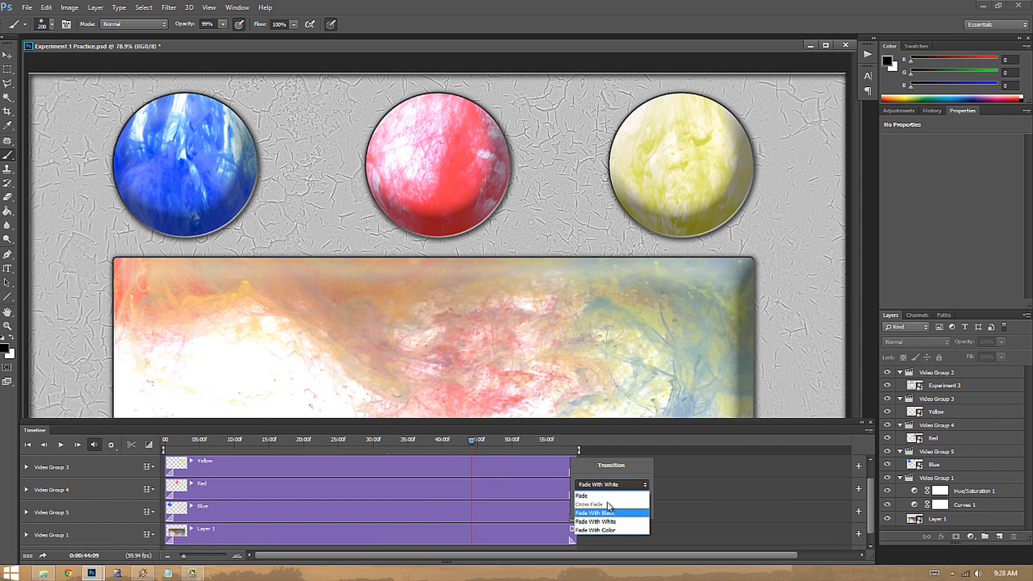
left_click(610, 485)
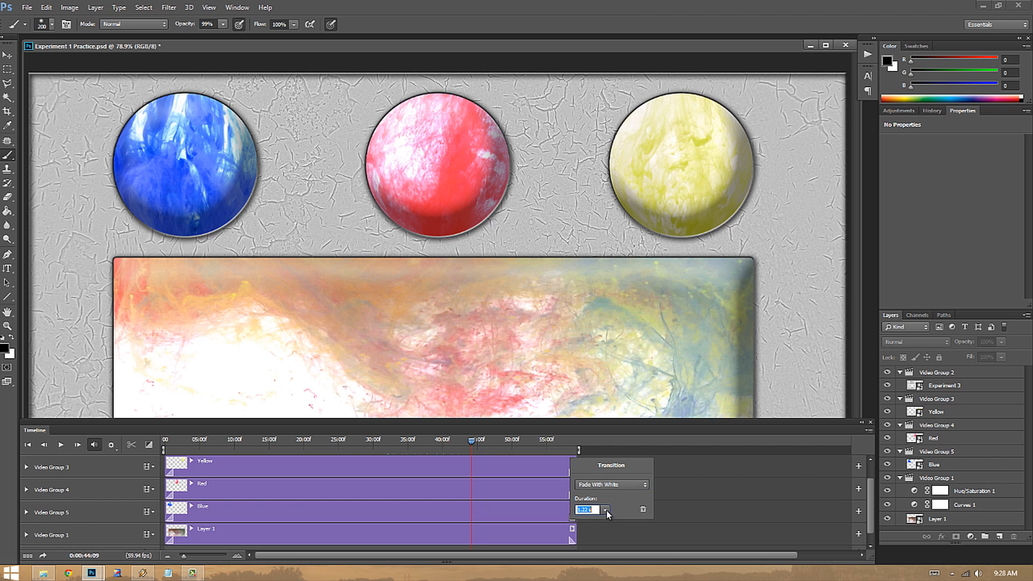
left_click(702, 495)
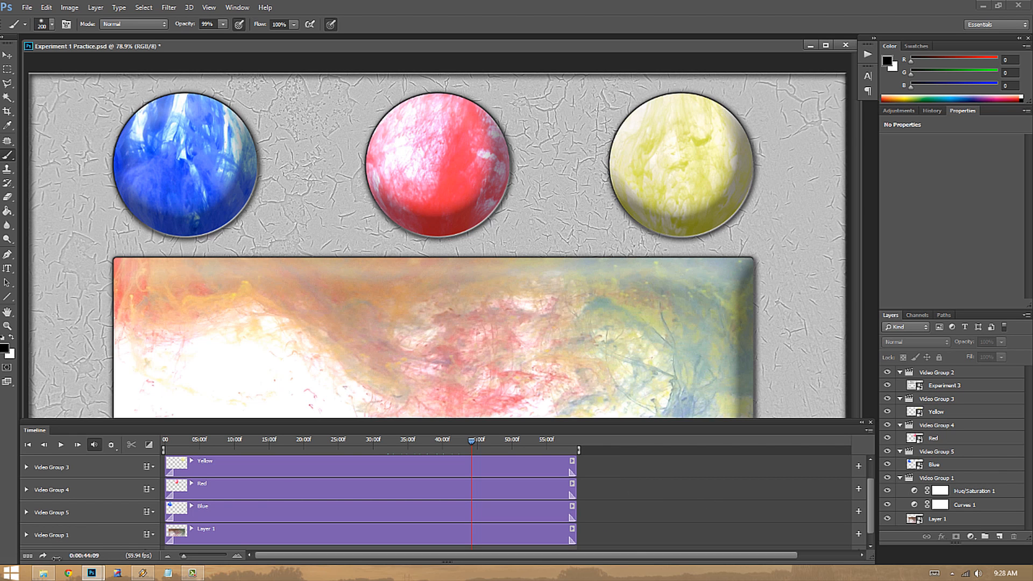
Merge Video Group 2, merge all visible layers into it, and play back the merged track
left_click(965, 374)
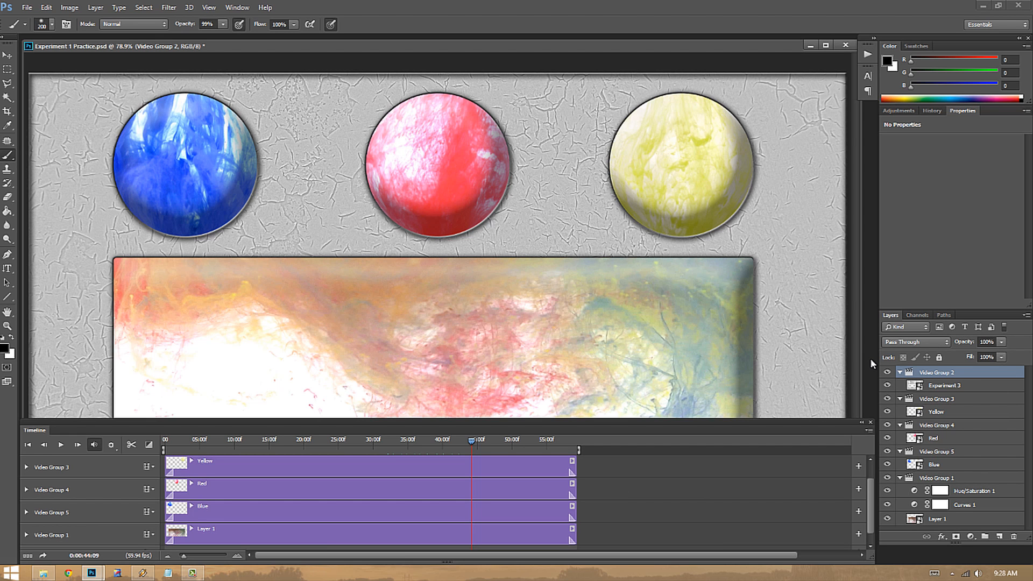
key("ctrl+e")
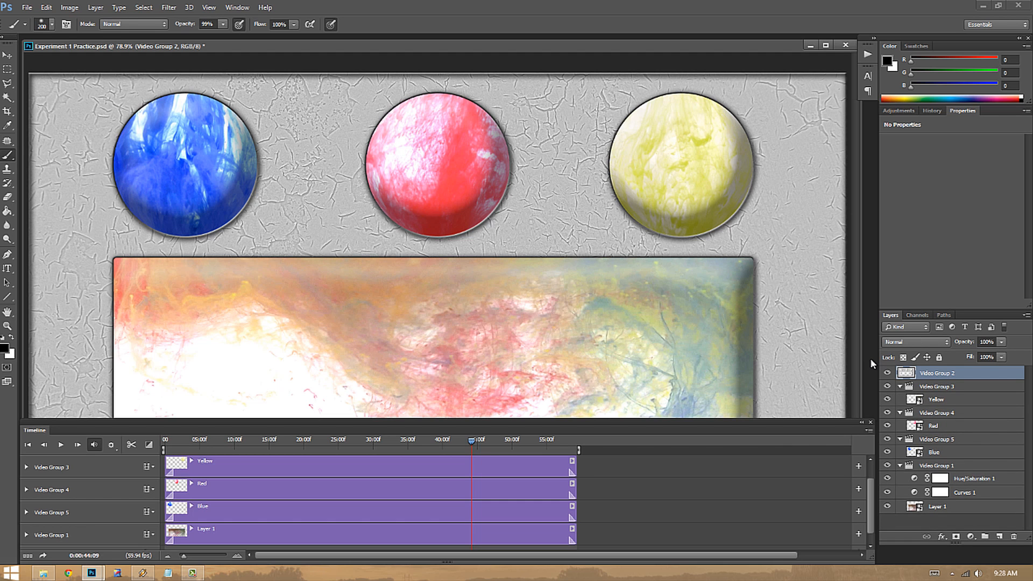
key("ctrl+shift+e")
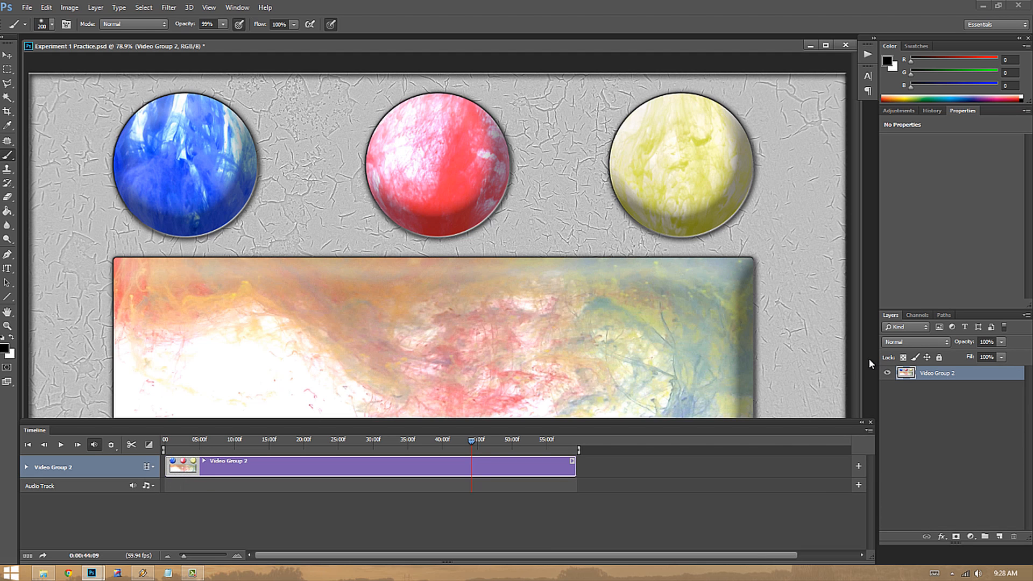
key("space")
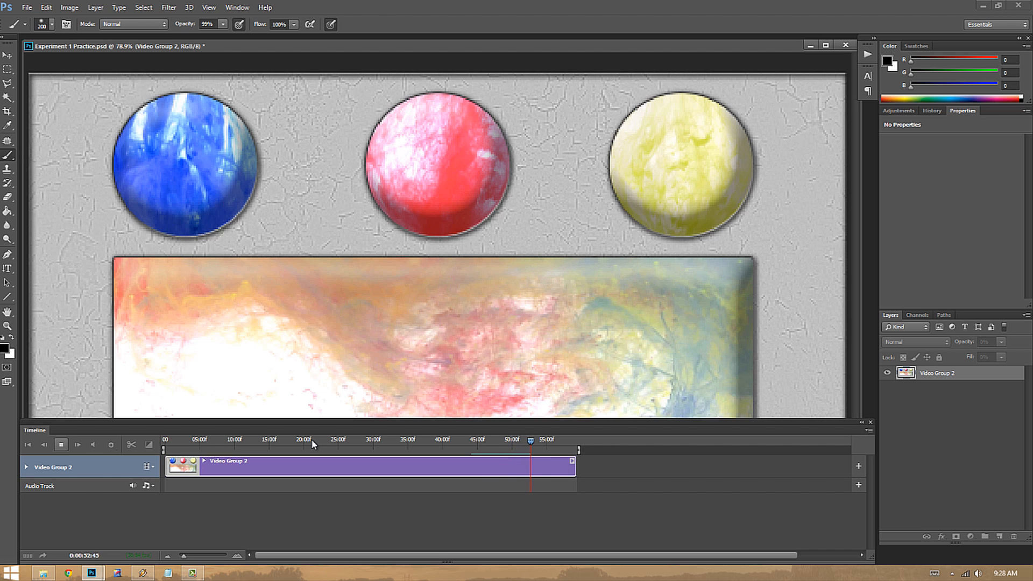
left_click(60, 445)
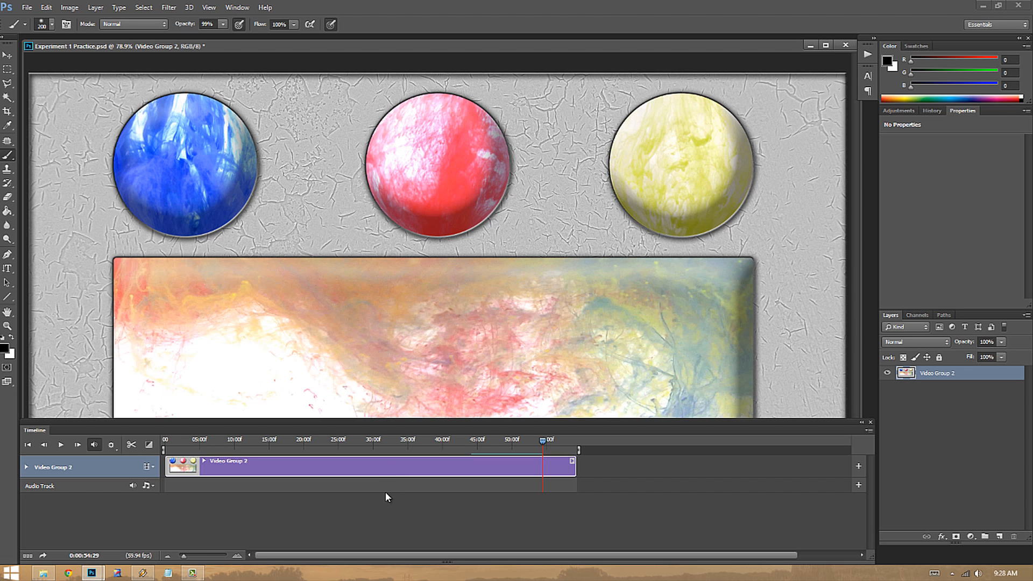
Revert the document history to the last Add Transition state before the merges and select Video Group 2
left_click(931, 110)
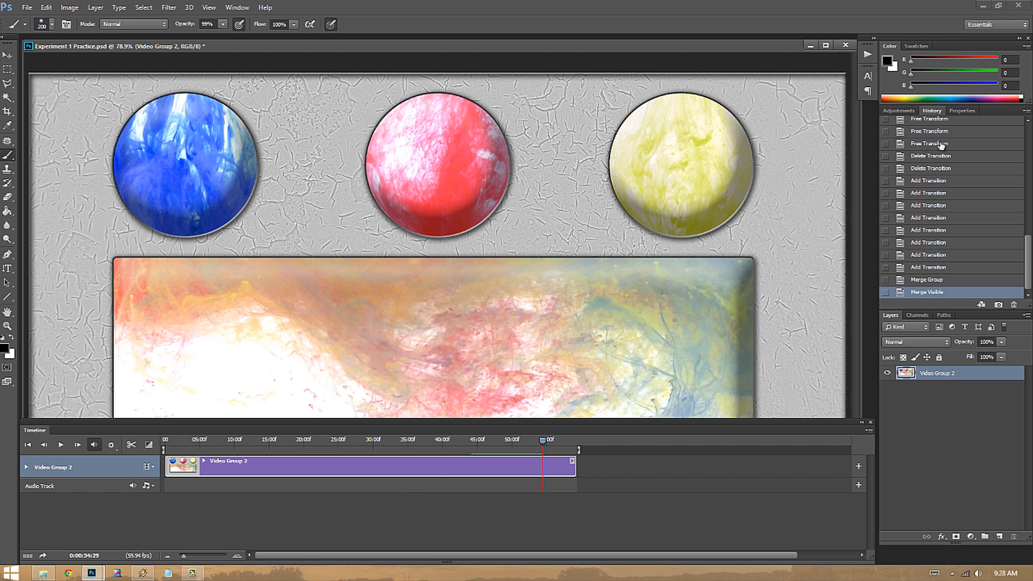
left_click(929, 269)
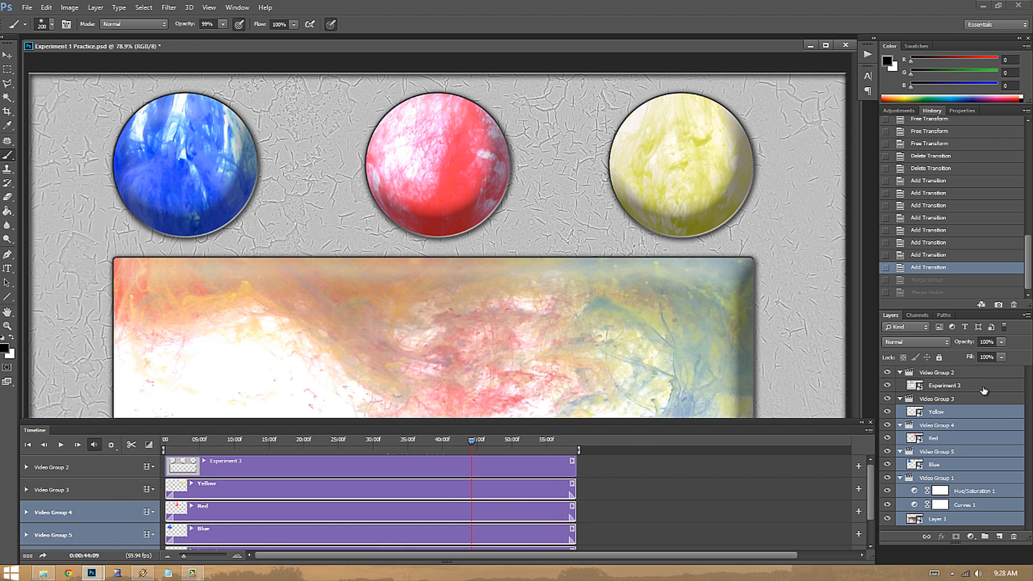
left_click(974, 373)
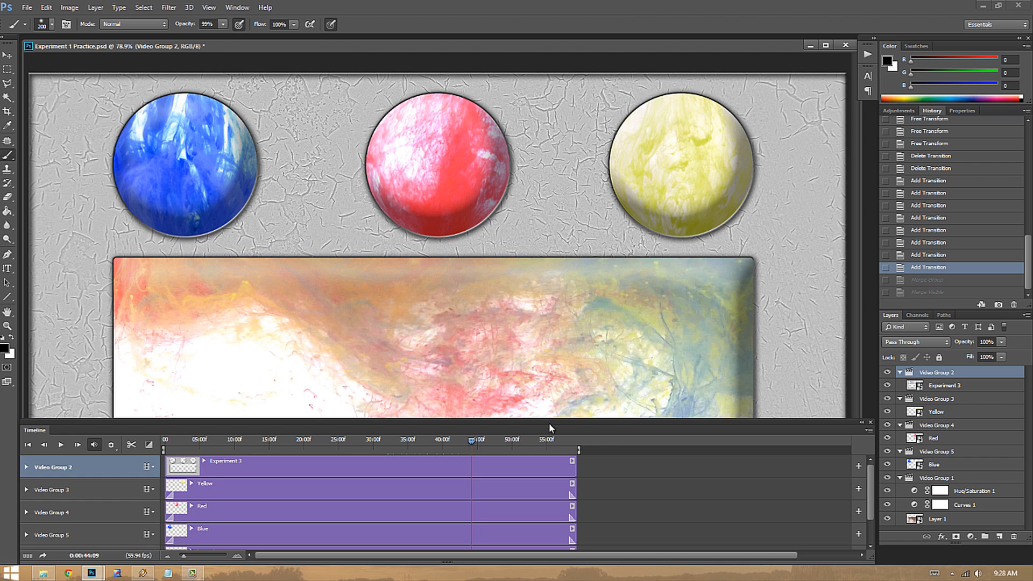
scroll(468, 487, "down", 2)
scroll(469, 482, "up", 2)
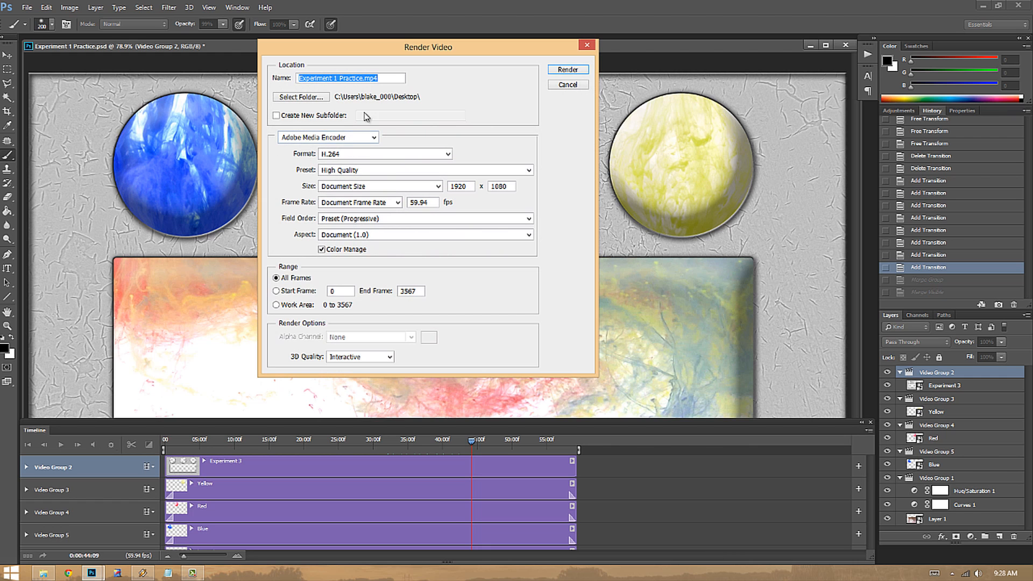
Render Experiment 1 Practice.mp4 in H.264 with the YouTube HD 1080p 29.97 preset
left_click(403, 170)
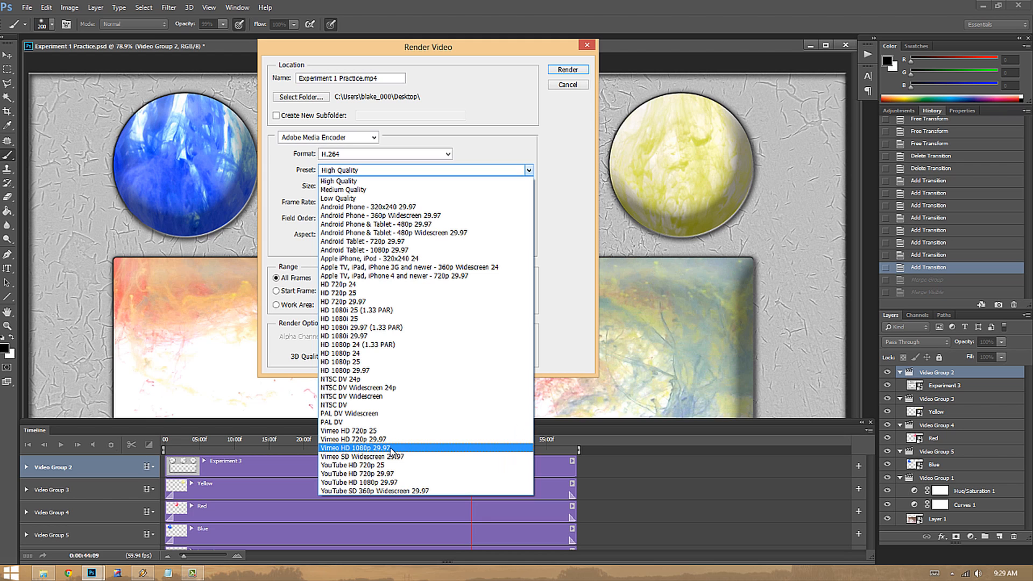
left_click(399, 483)
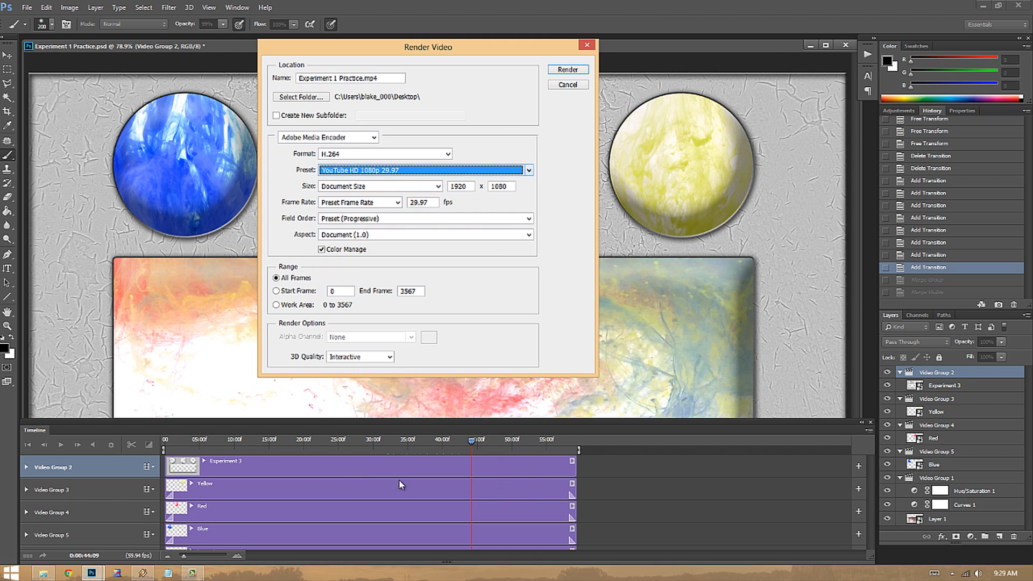
left_click(585, 72)
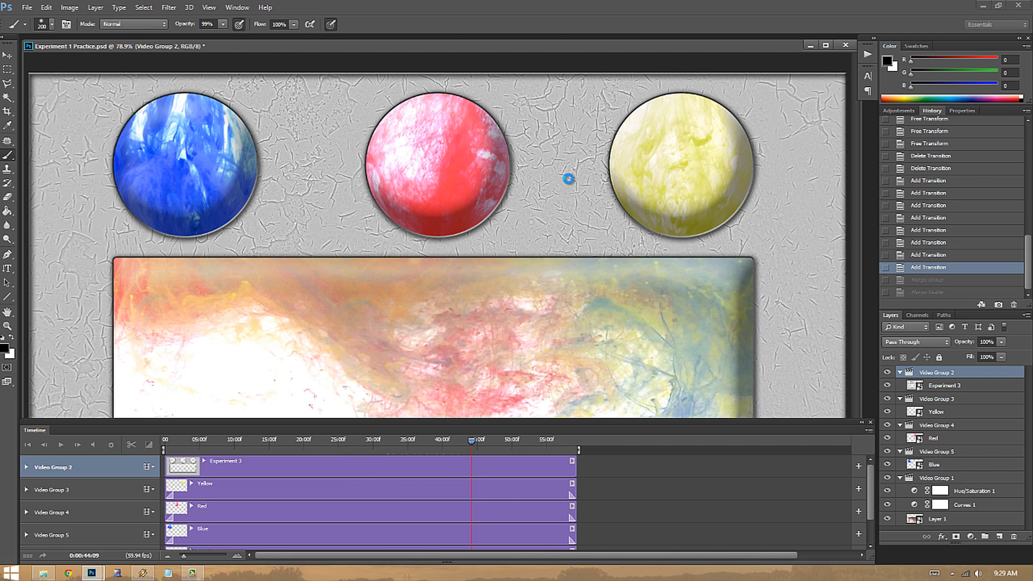